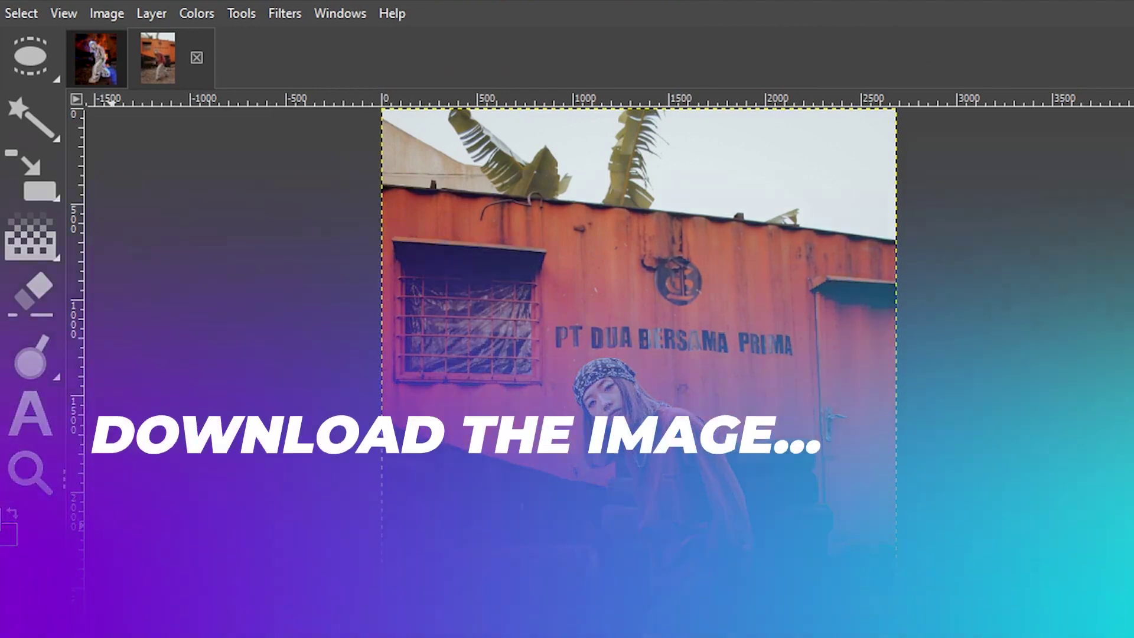
Scale the container photo to 1800 × 2700 pixels via Image > Scale Image with linked dimensions
left_click(113, 16)
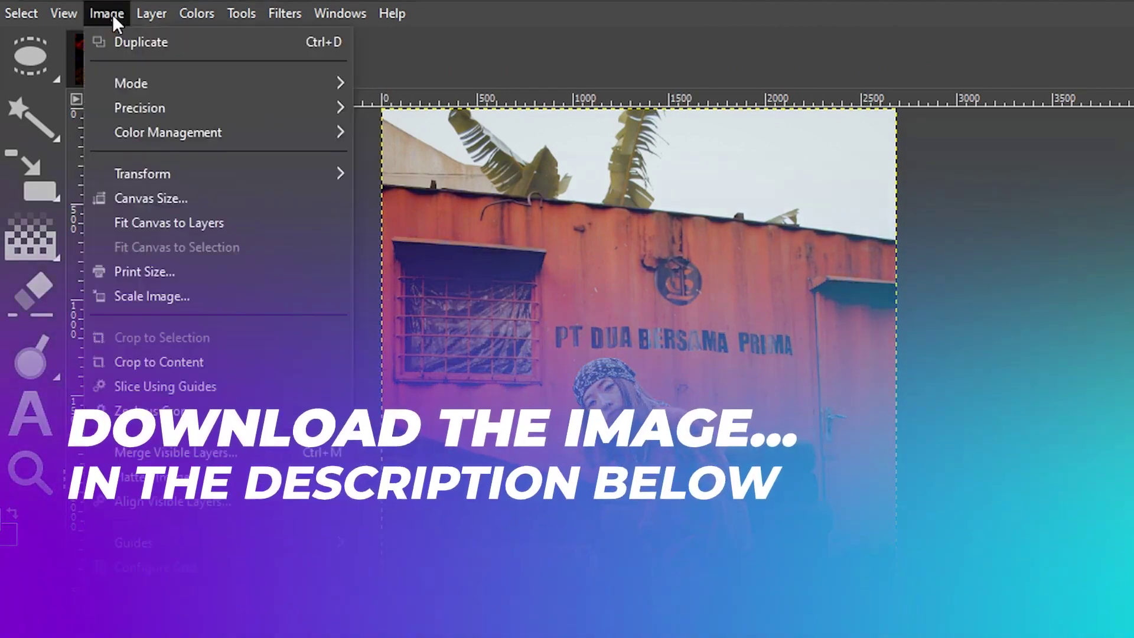
left_click(146, 298)
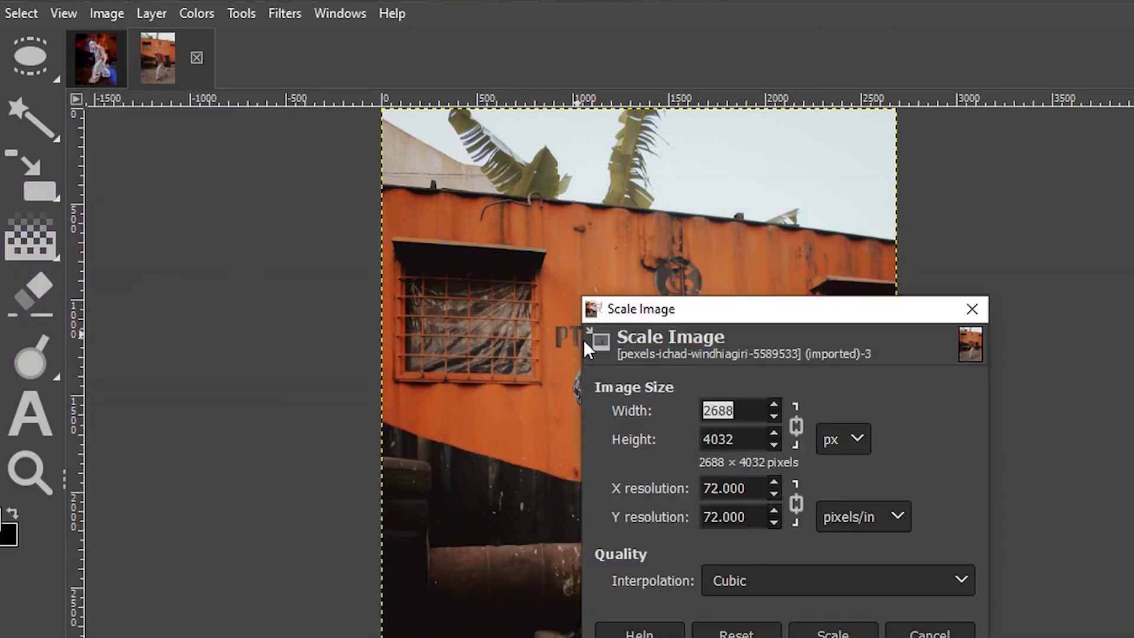
type("18")
type("00")
left_click(802, 426)
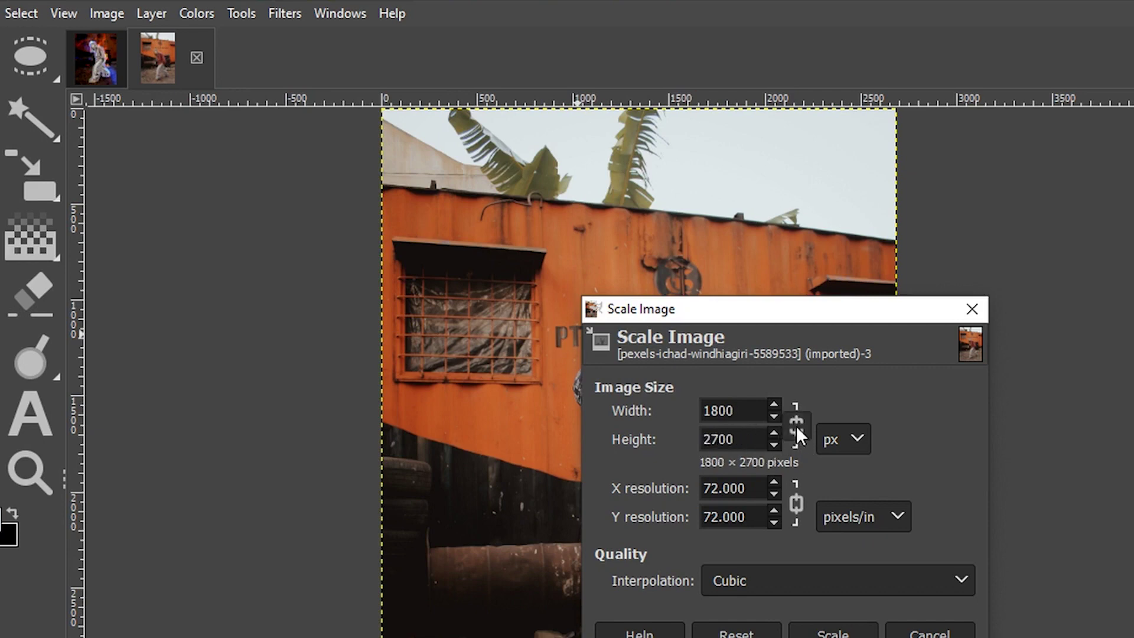
left_click(833, 633)
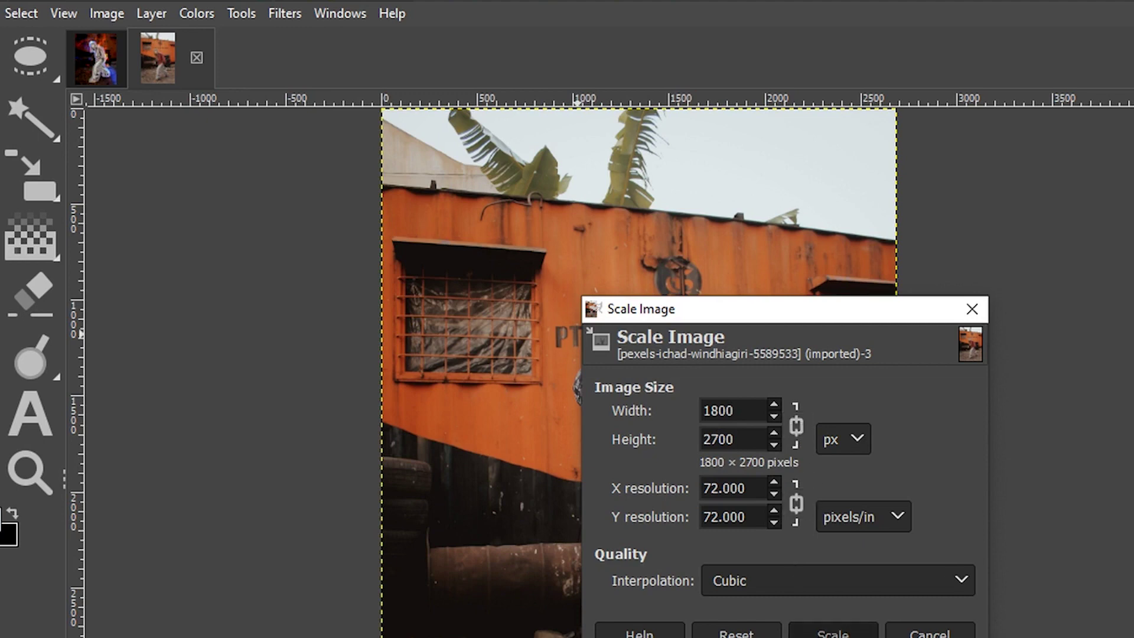
Resize the canvas to 1800 × 2200 pixels with the photo offset 500 pixels upward
left_click(118, 15)
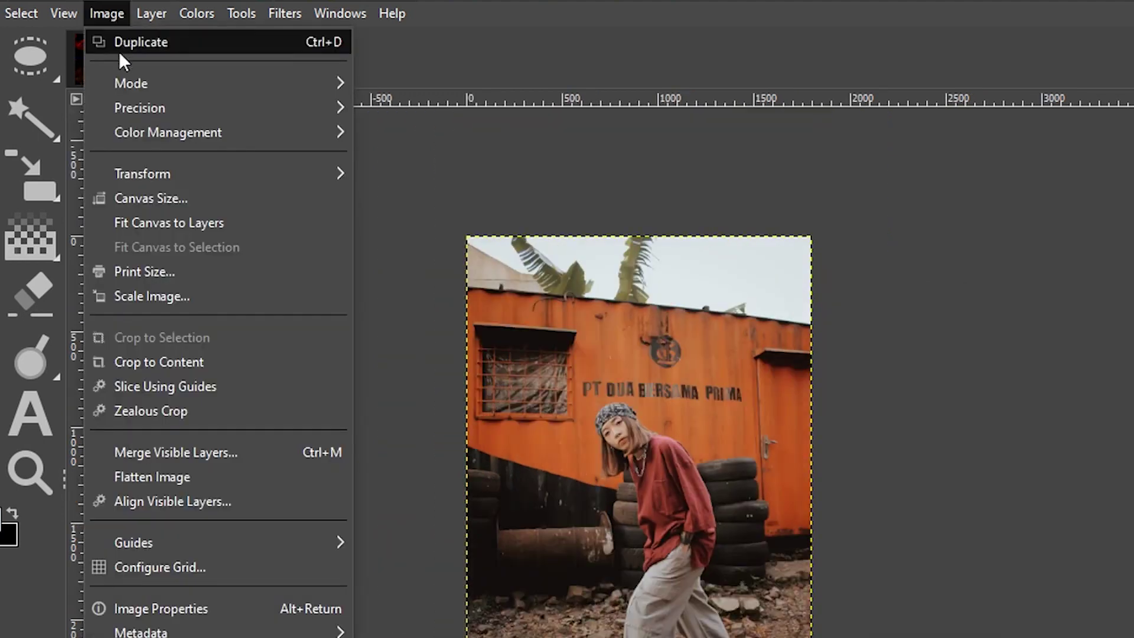
left_click(133, 202)
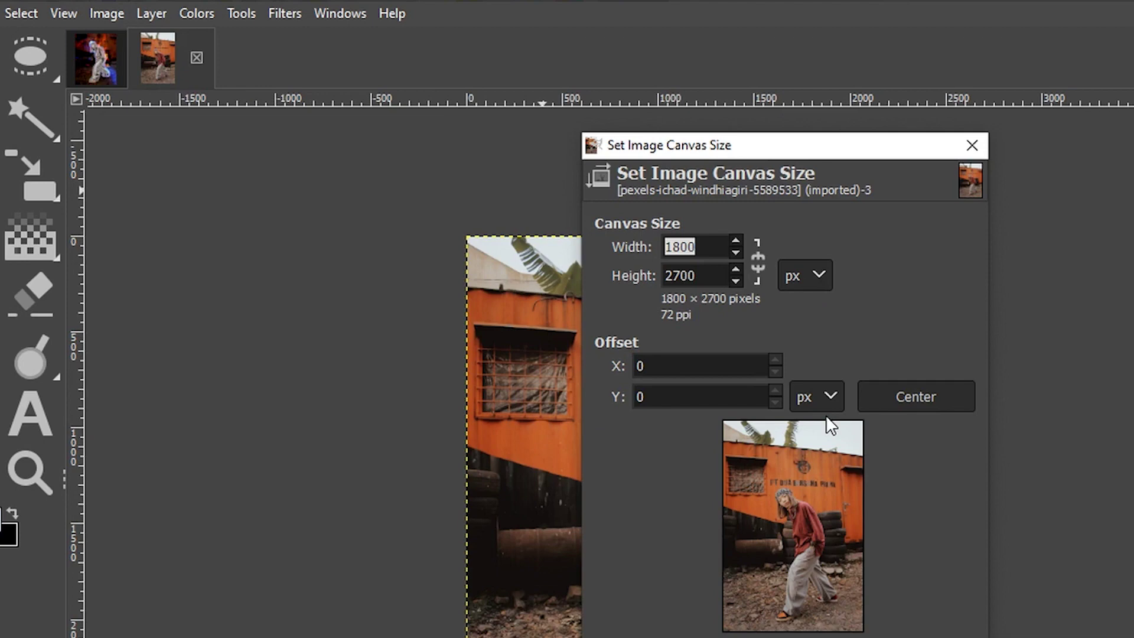
double_click(696, 272)
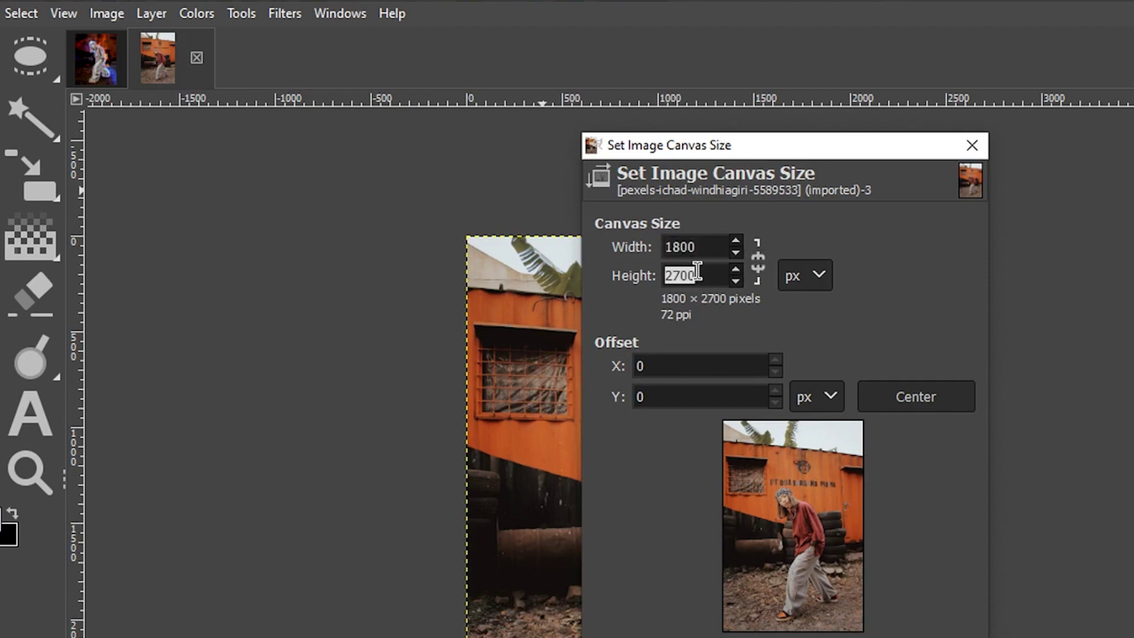
type("2200")
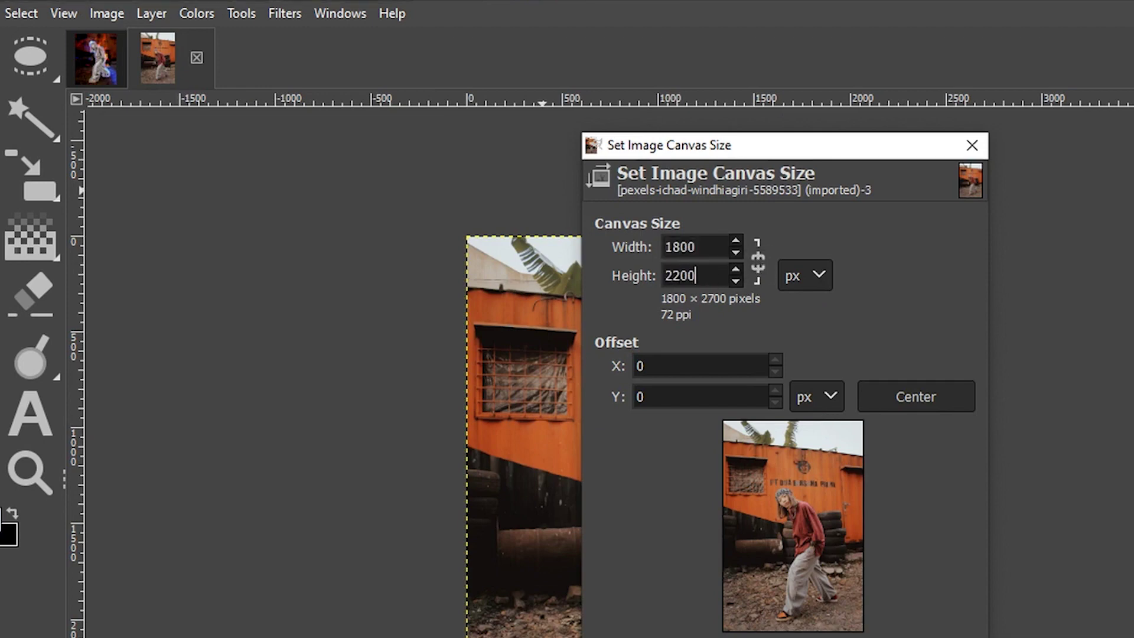
key("Tab")
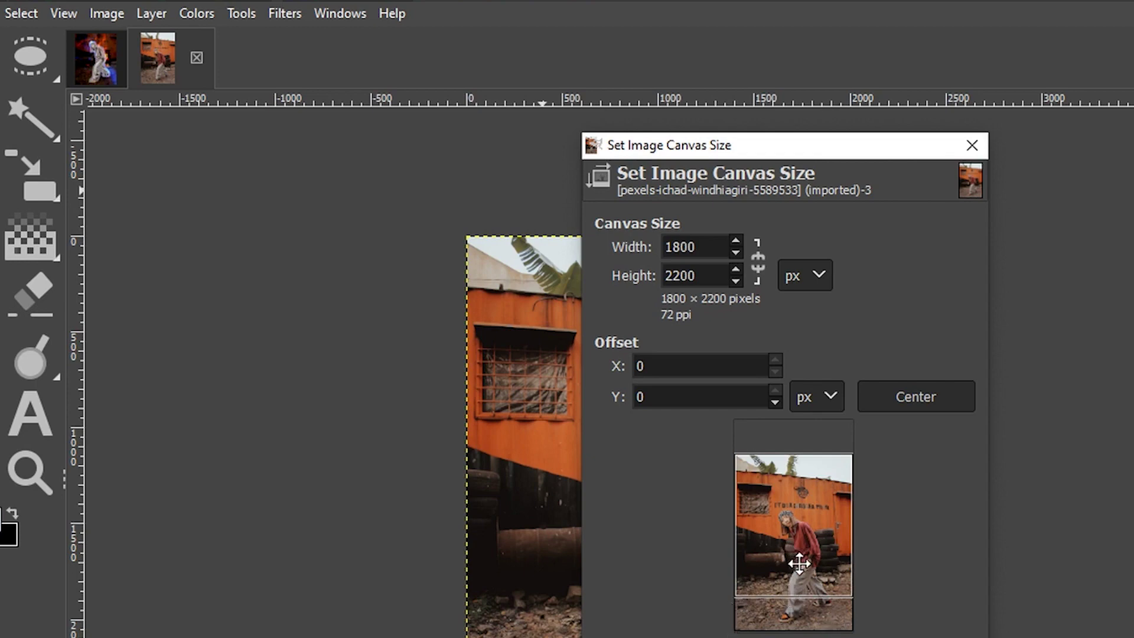
left_click_drag(800, 564, 791, 532)
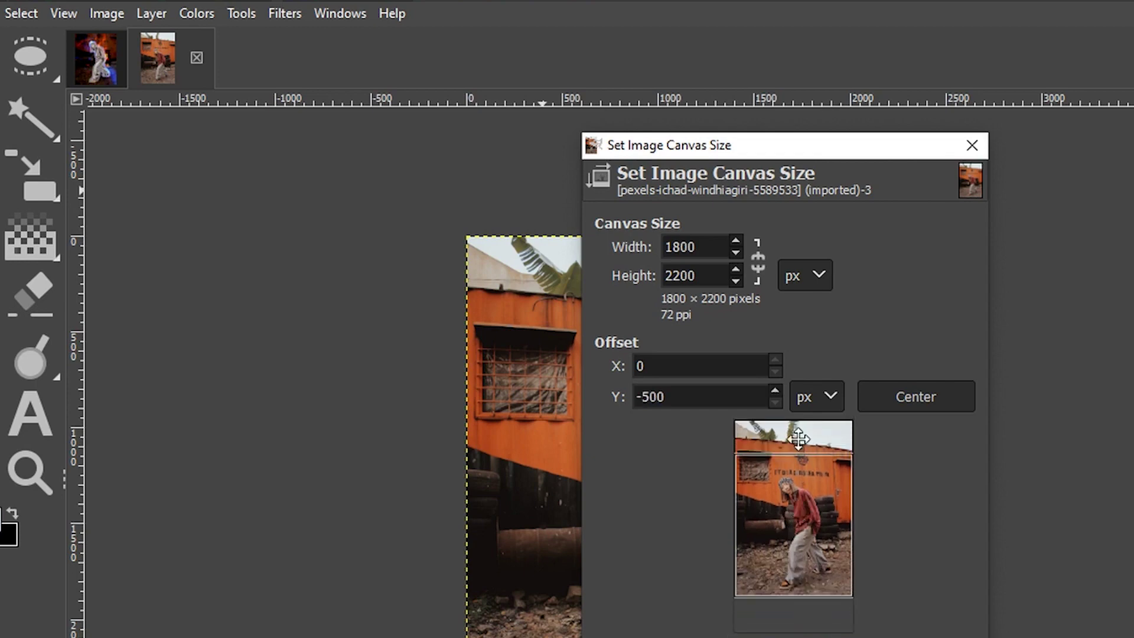
key("Return")
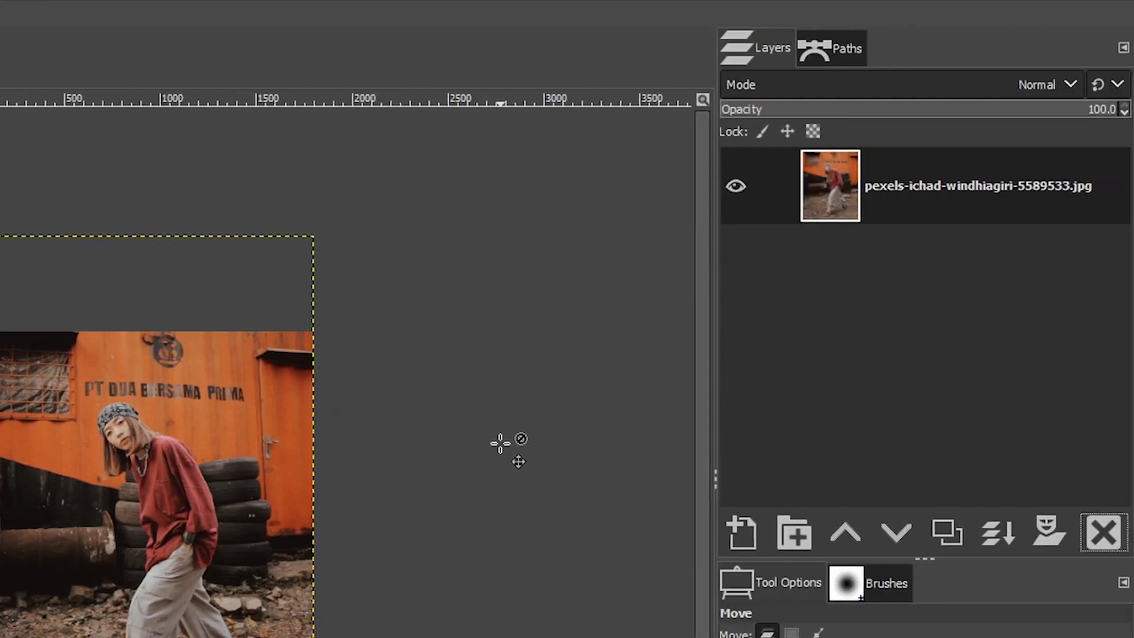
Duplicate the photo layer and name the copy 'Background Removal'
left_click(947, 531)
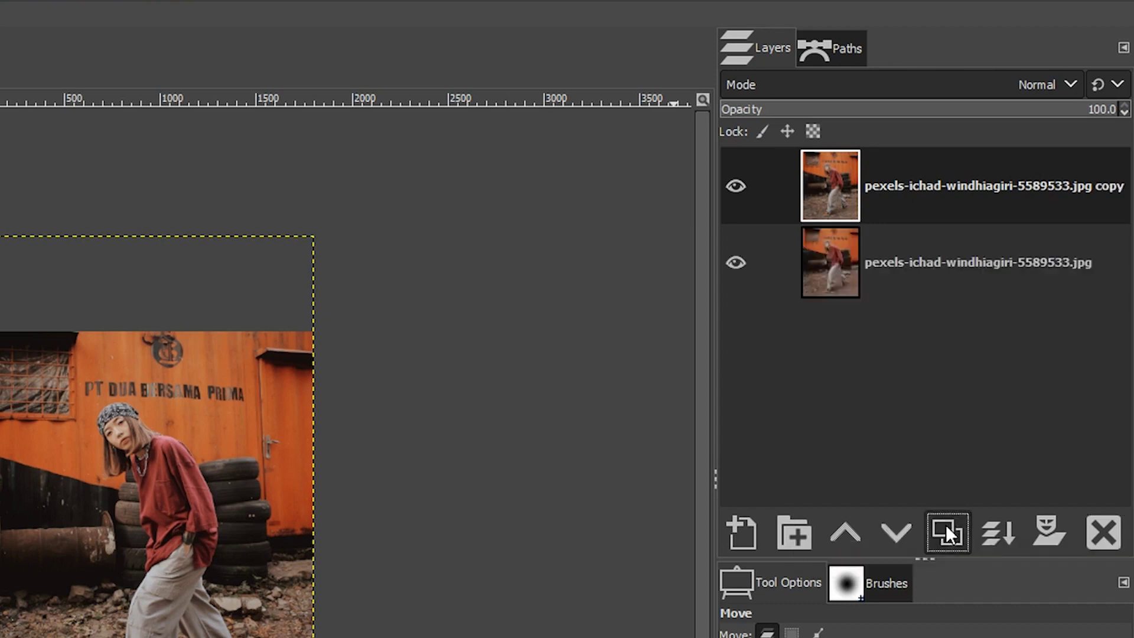
double_click(915, 184)
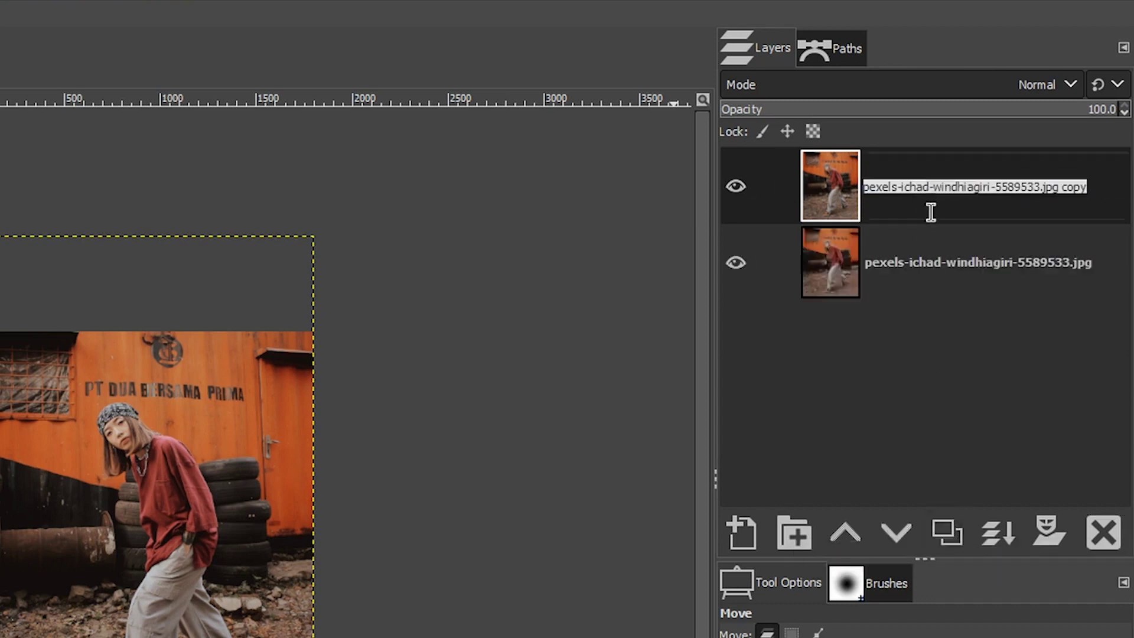
type("Back")
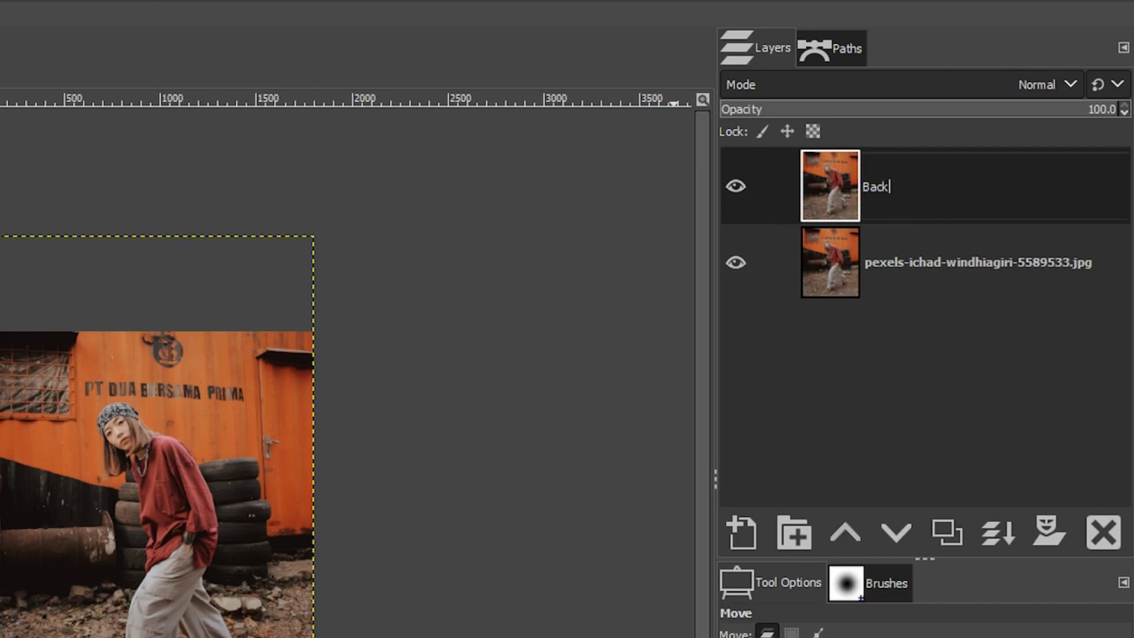
type("ground Remova")
type("l")
key("Return")
Zoom in on the woman's upper body and ready the Scissors Select tool
key("z")
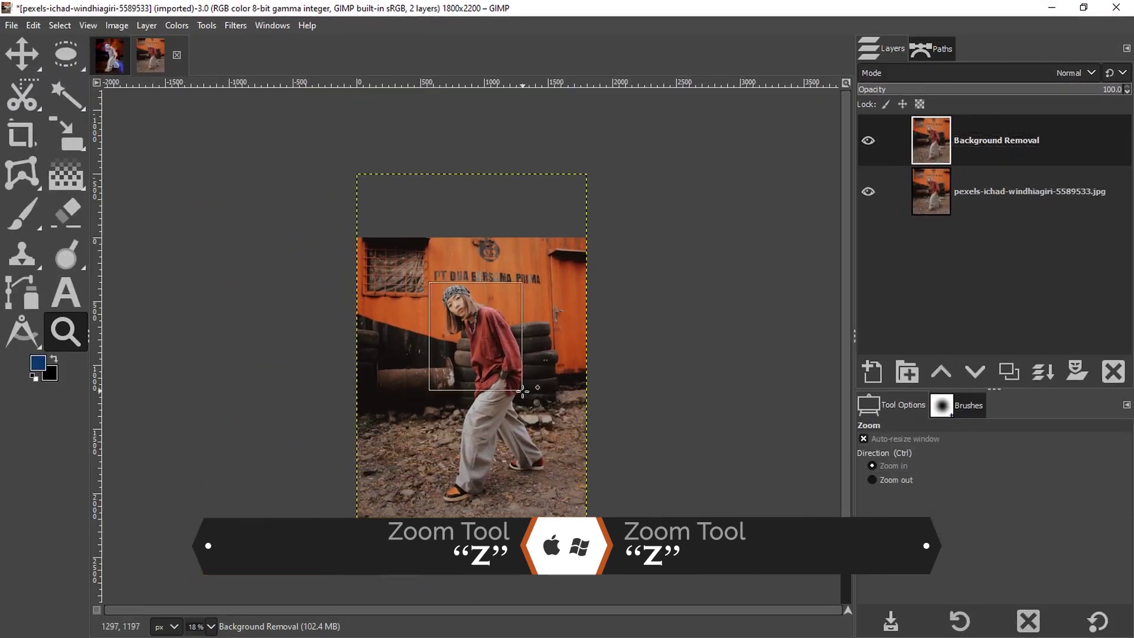
left_click_drag(429, 282, 529, 396)
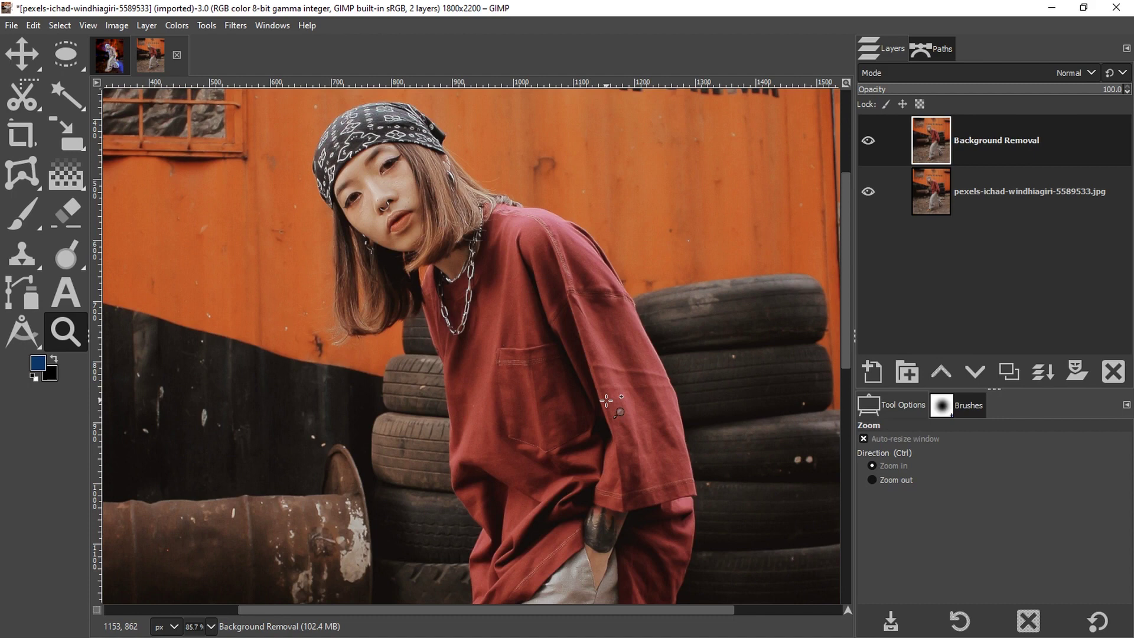
key("i")
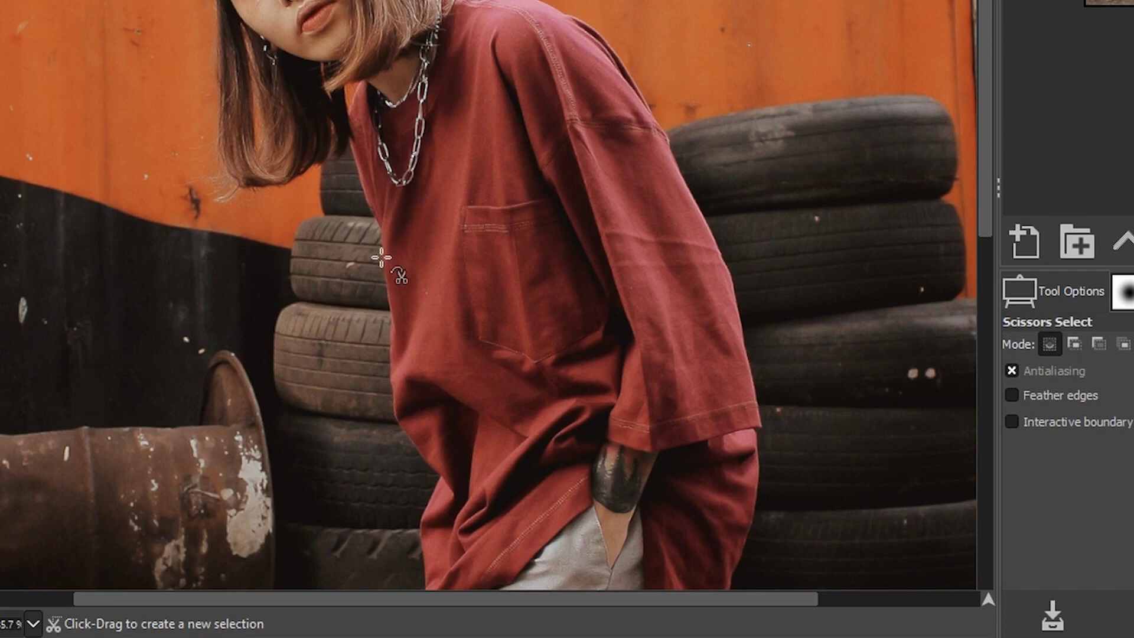
Trace scissors outline points down the woman's shirt edge to the hem
left_click(381, 248)
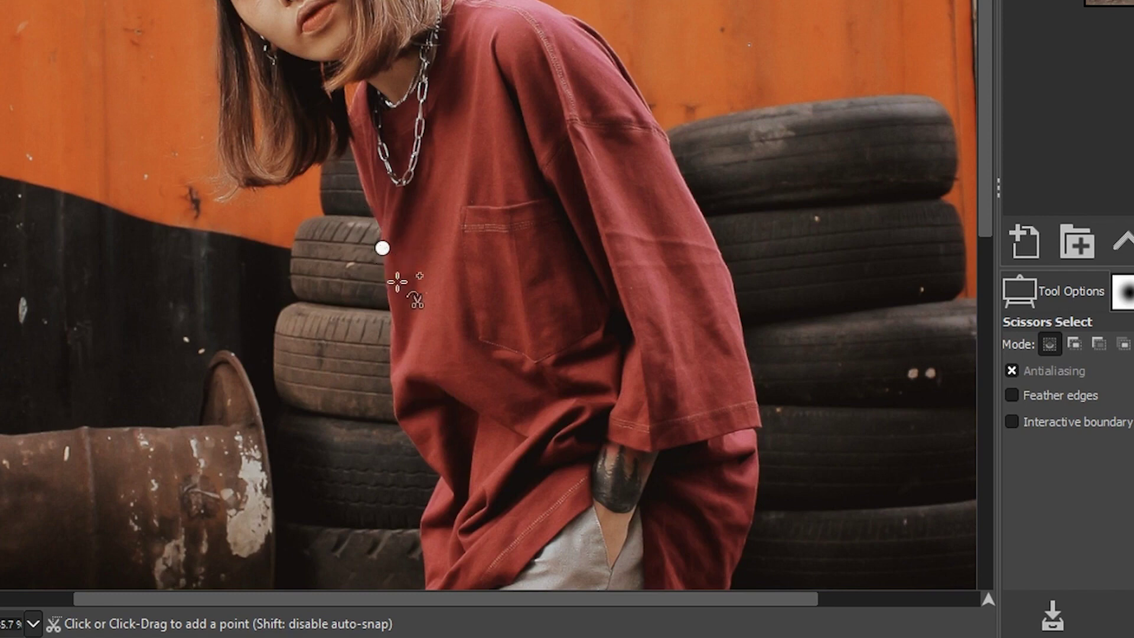
left_click(390, 329)
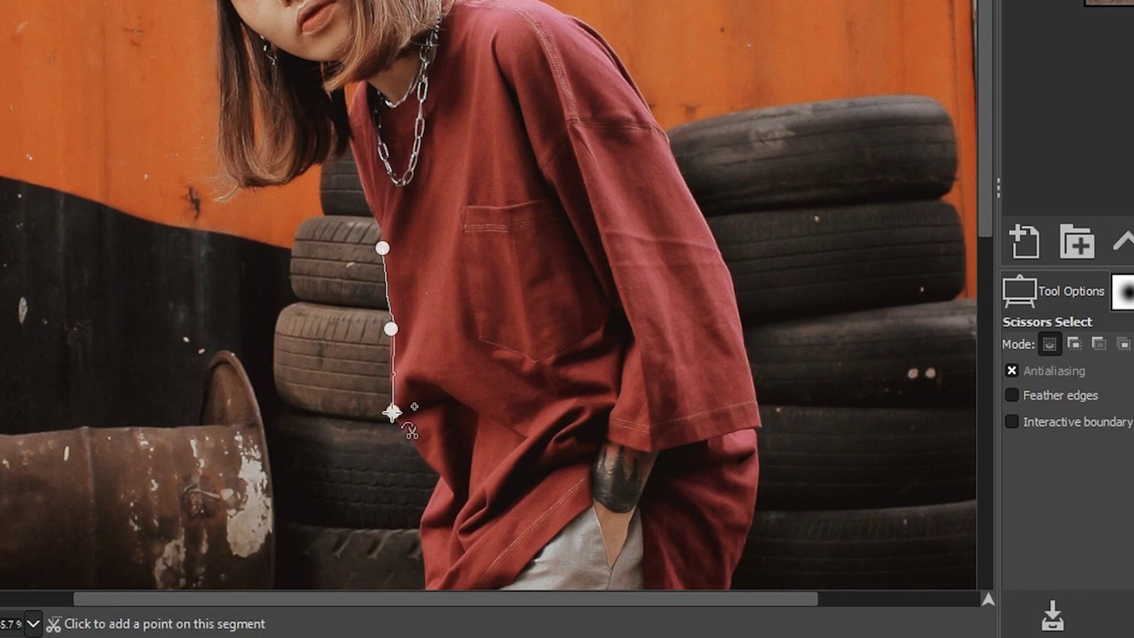
left_click(393, 411)
left_click(411, 441)
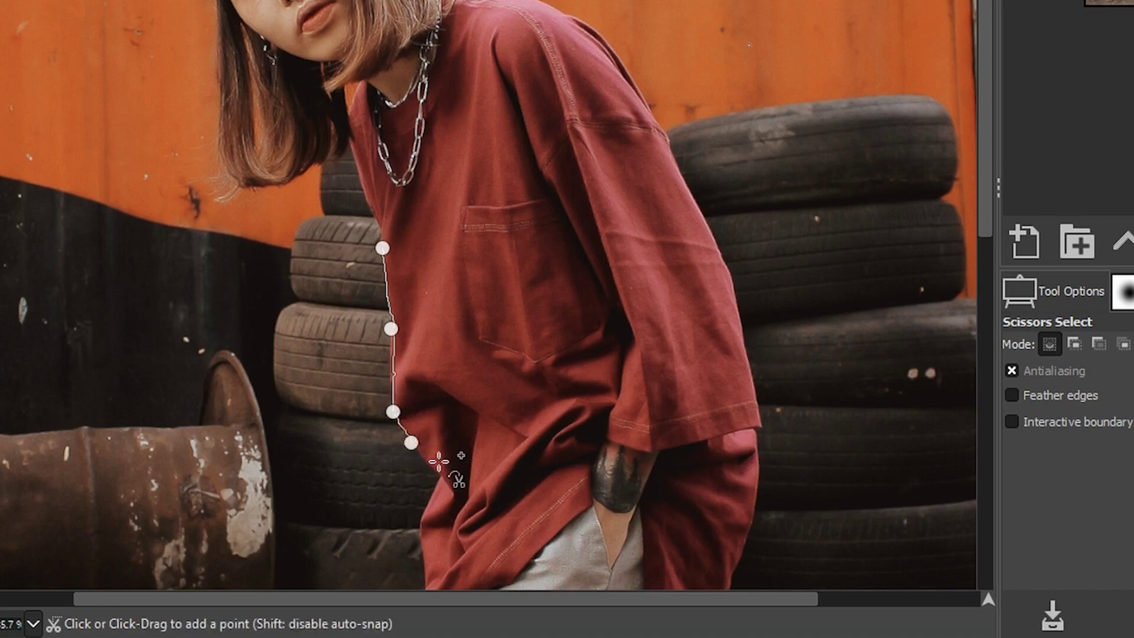
left_click(437, 474)
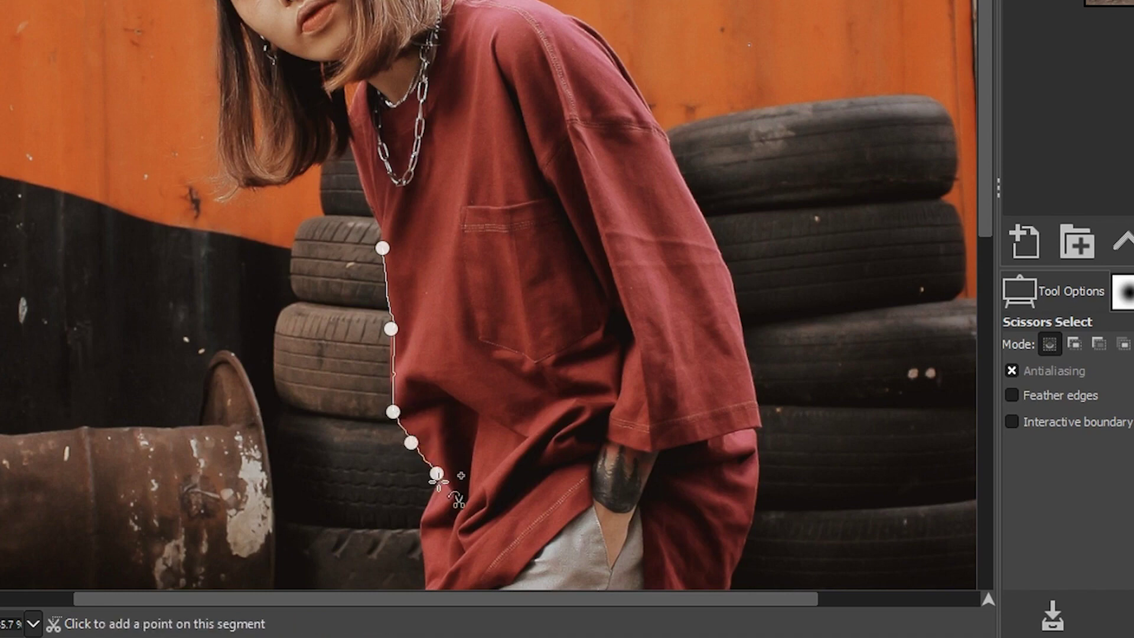
left_click(424, 510)
left_click(418, 547)
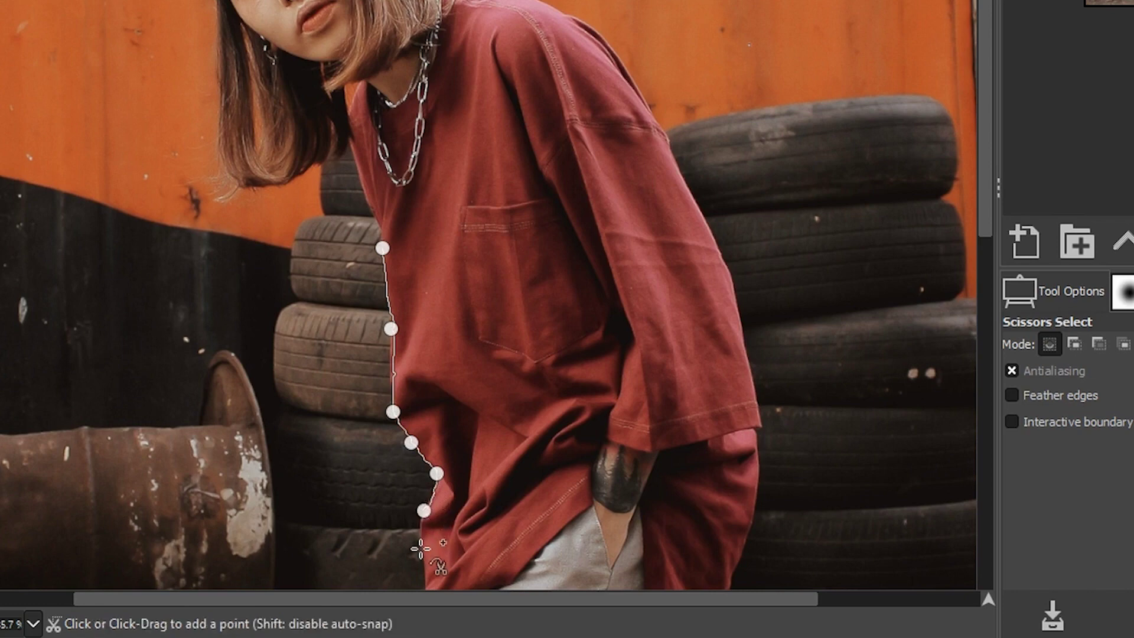
left_click(424, 572)
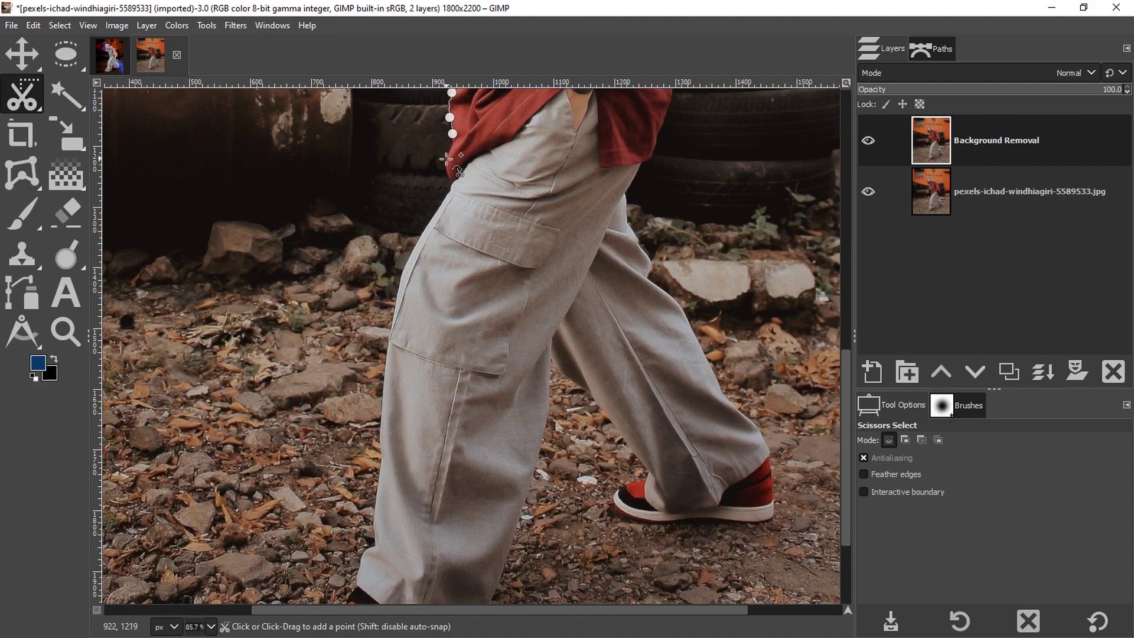
Continue the outline down the trouser waist and leg and around the shoe
left_click(446, 159)
left_click(452, 181)
left_click(444, 198)
left_click(428, 223)
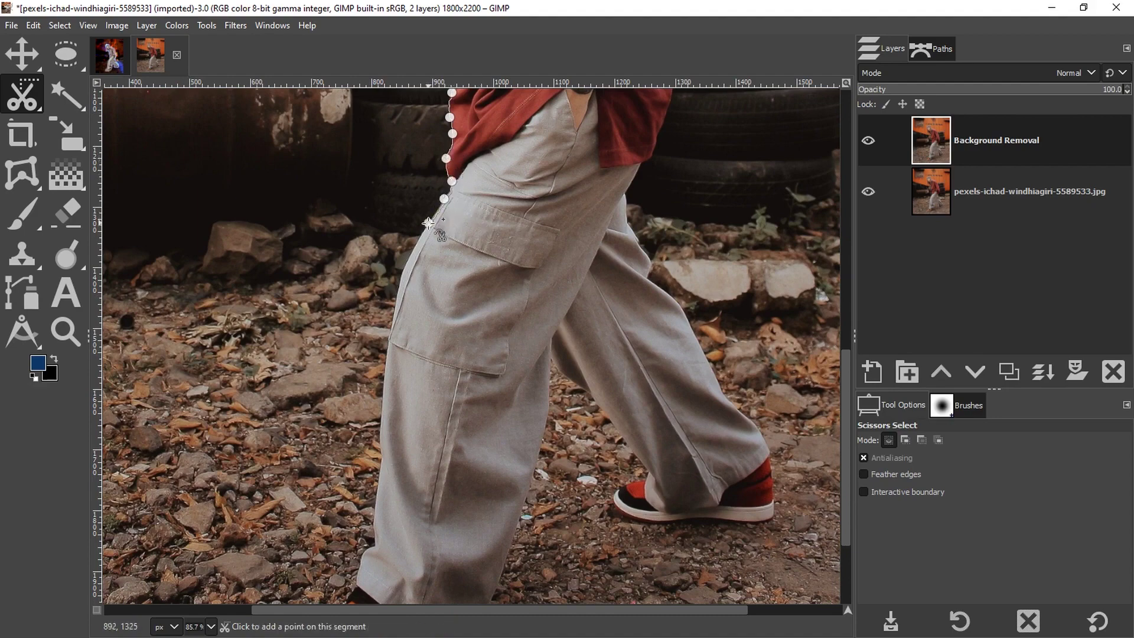
left_click(412, 246)
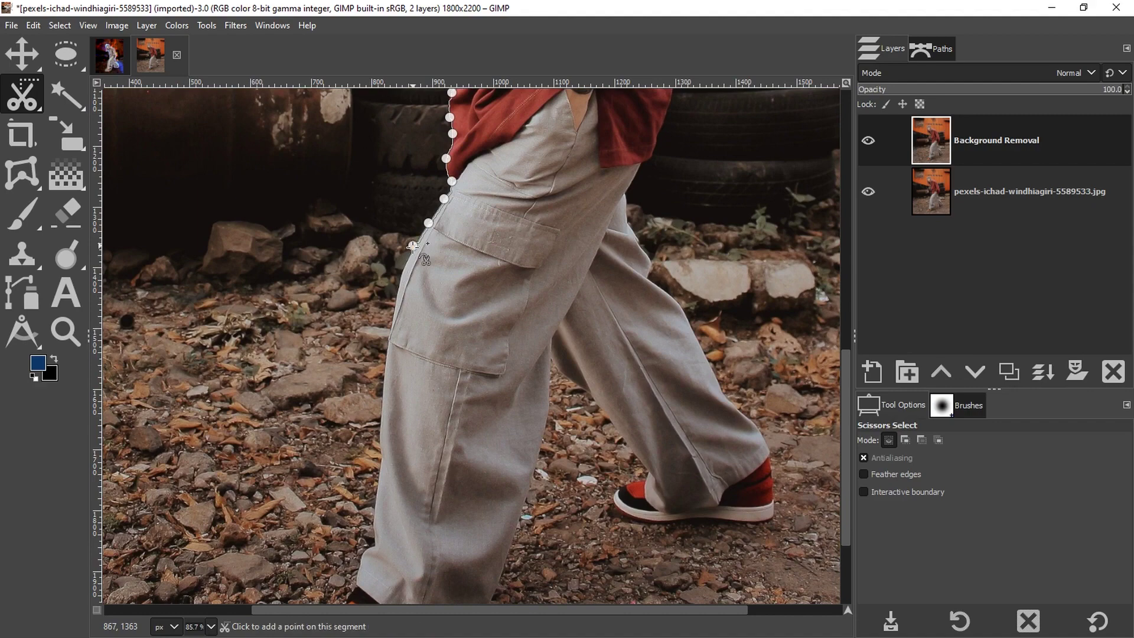
left_click(399, 280)
left_click(392, 314)
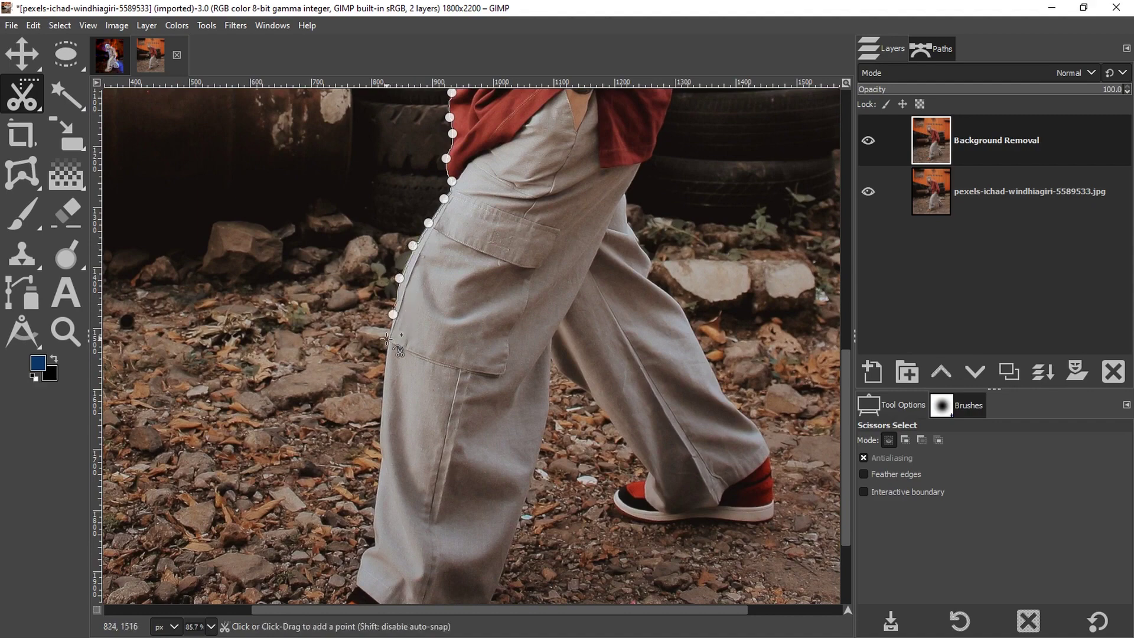
left_click(386, 343)
left_click(386, 383)
left_click(382, 440)
scroll(382, 439, "down", 5)
left_click(370, 341)
left_click(401, 426)
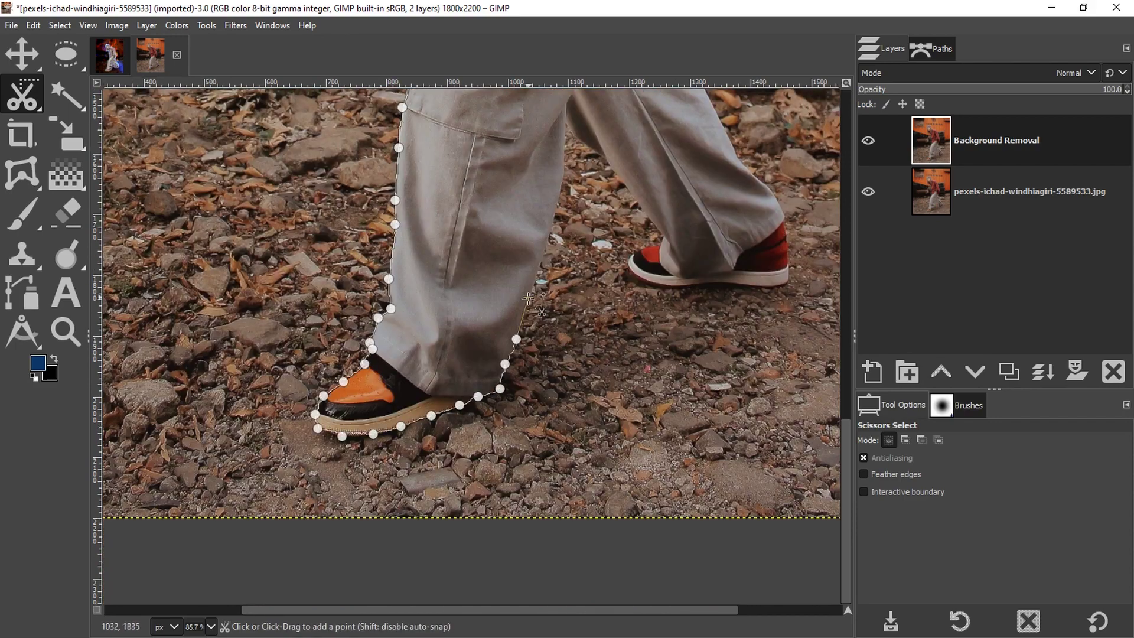
Carry the outline up the far leg and shirt, around the hair and bandana to the neck
left_click(637, 202)
left_click(784, 279)
scroll(665, 265, "up", 3)
scroll(620, 221, "up", 4)
left_click(625, 345)
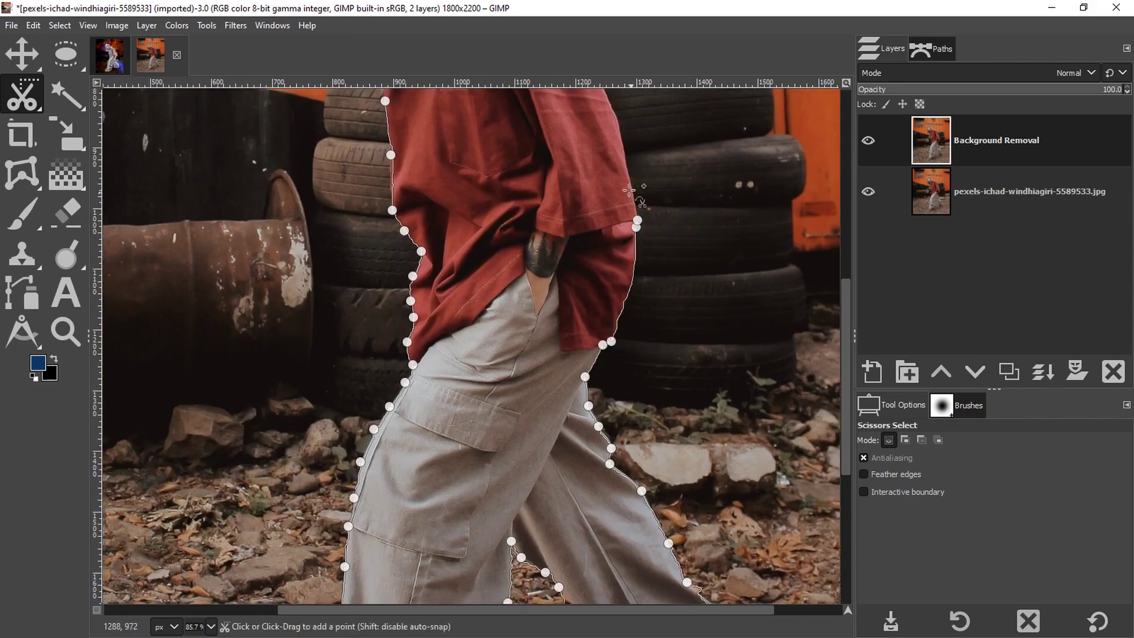
scroll(603, 266, "up", 5)
left_click(545, 186)
scroll(545, 186, "up", 3)
left_click(470, 188)
left_click(425, 221)
scroll(425, 222, "down", 4)
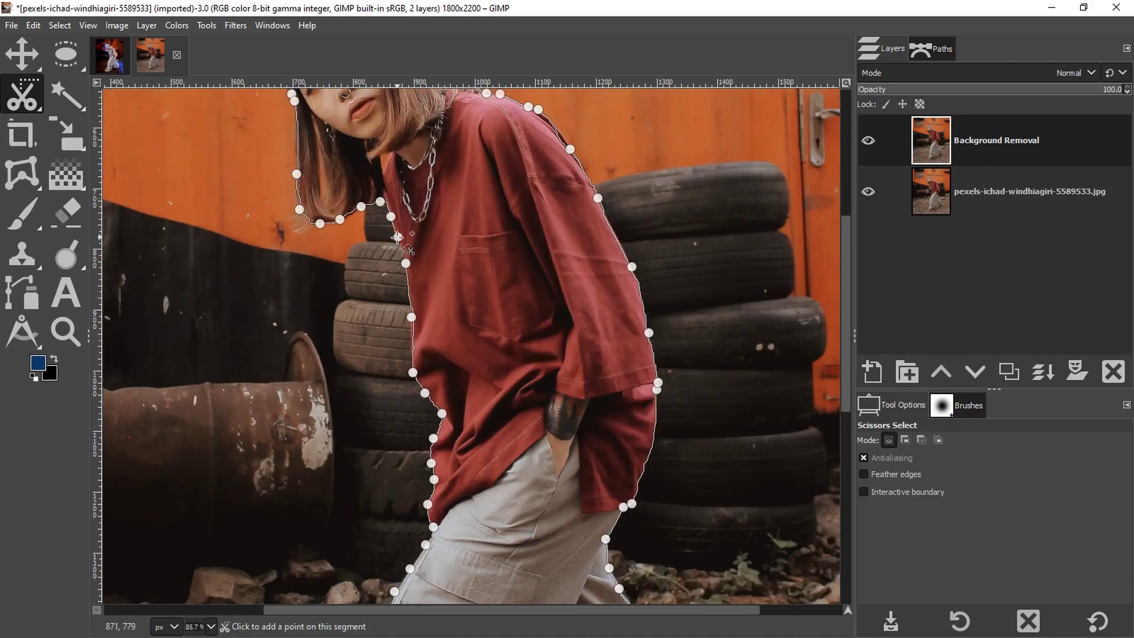
left_click(397, 237)
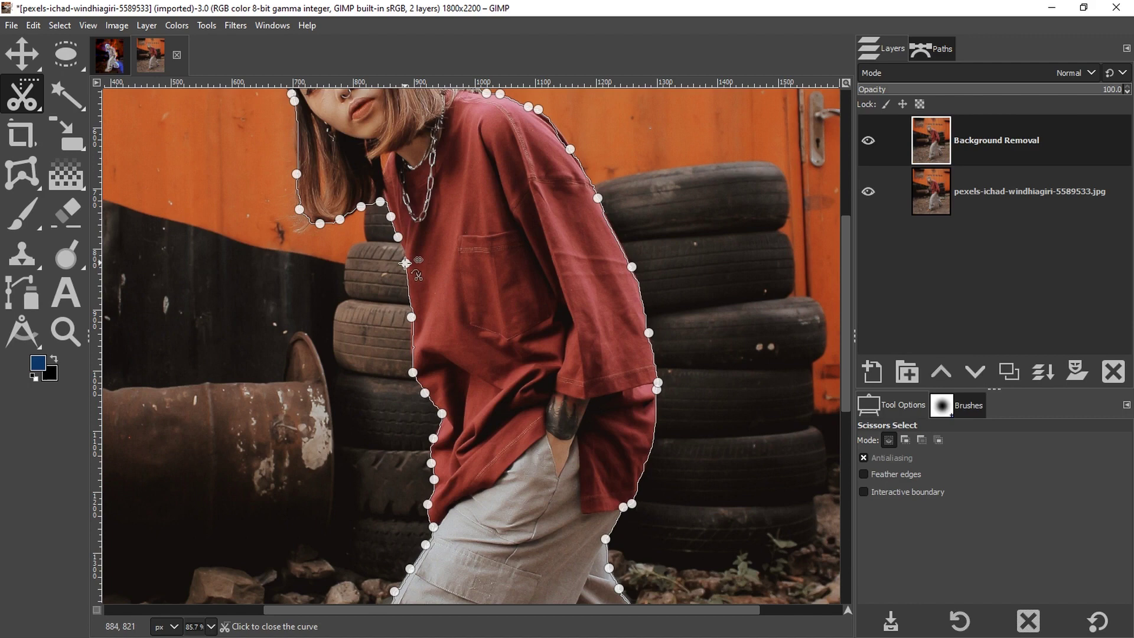
Close the scissors outline into a selection around the woman and show it as a quick mask
left_click(405, 263)
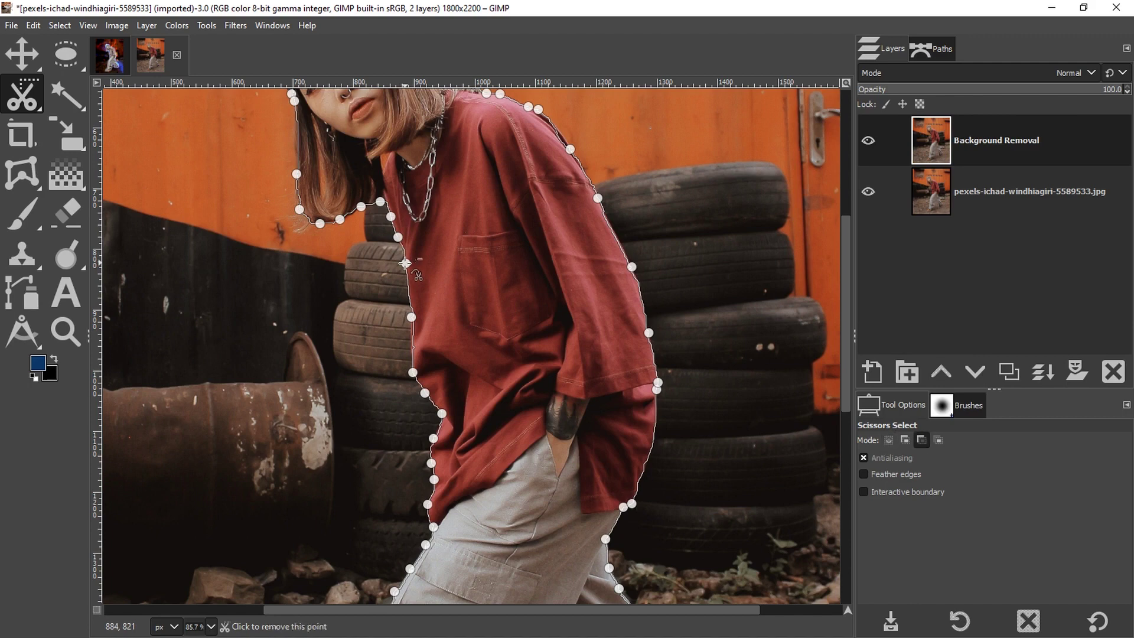
left_click(464, 275)
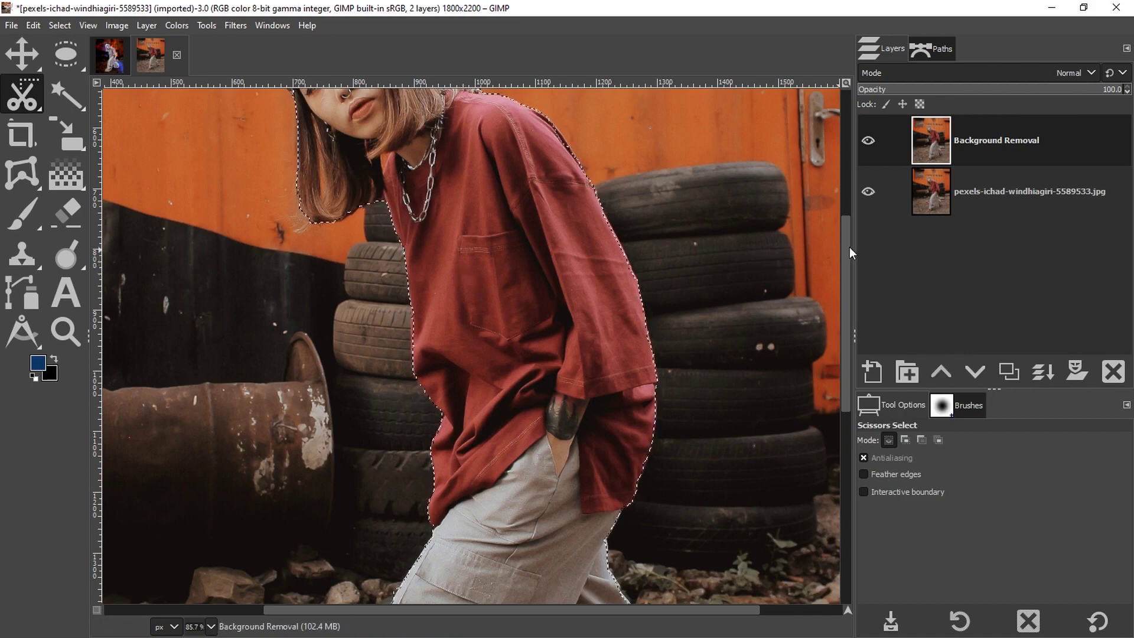
left_click_drag(848, 249, 845, 422)
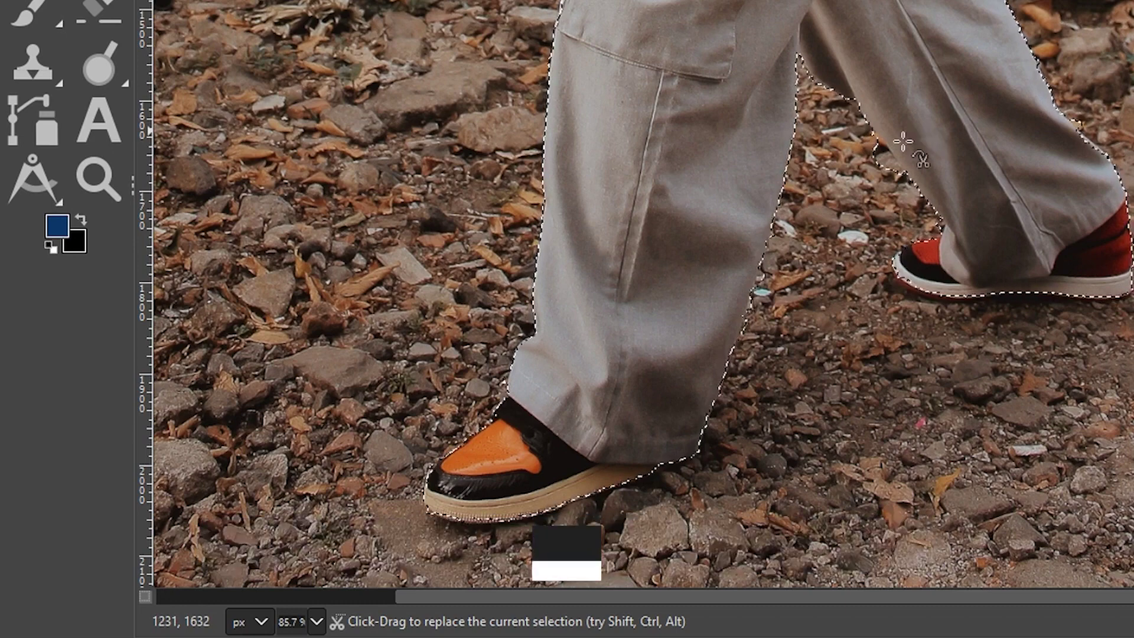
left_click(144, 594)
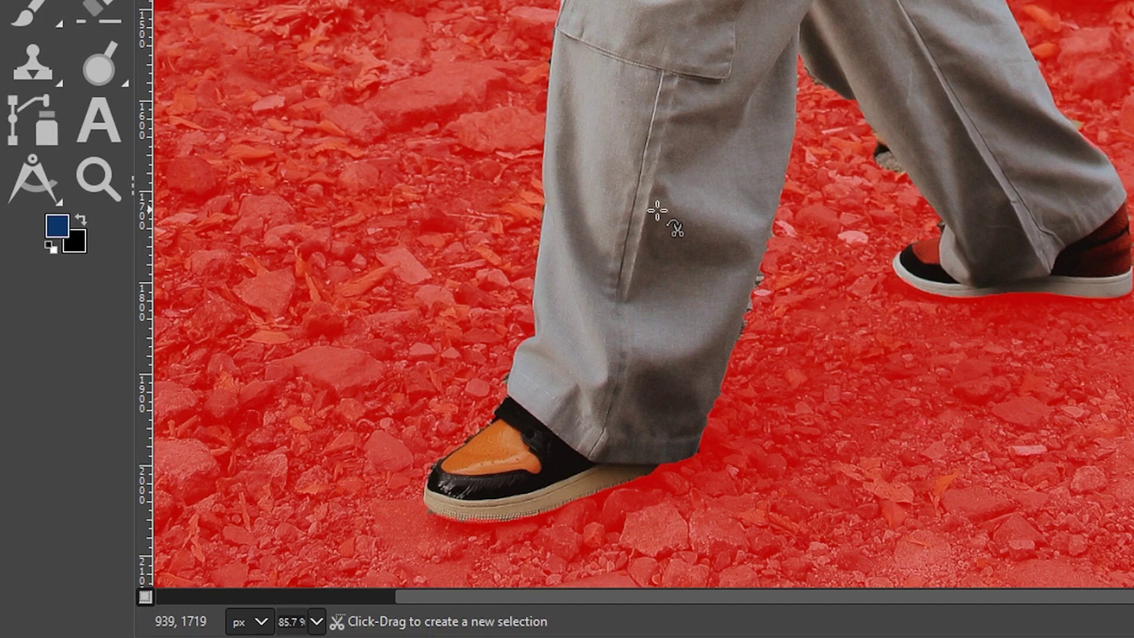
Reset colours and test painting the quick mask on the trouser leg in black, then erase it with white
left_click(46, 243)
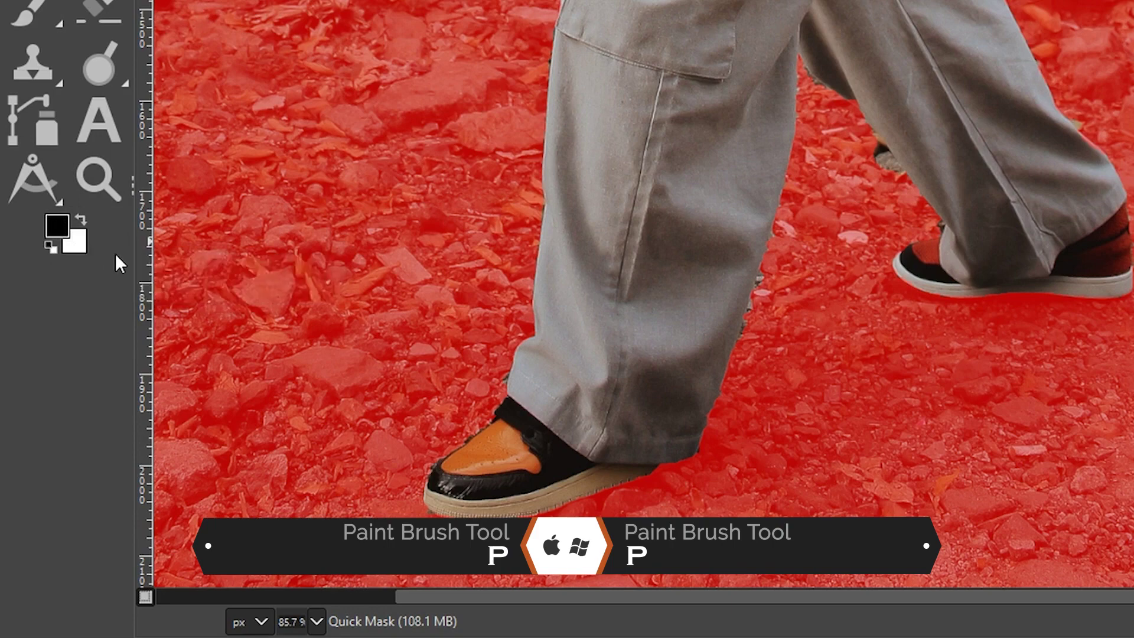
key("p")
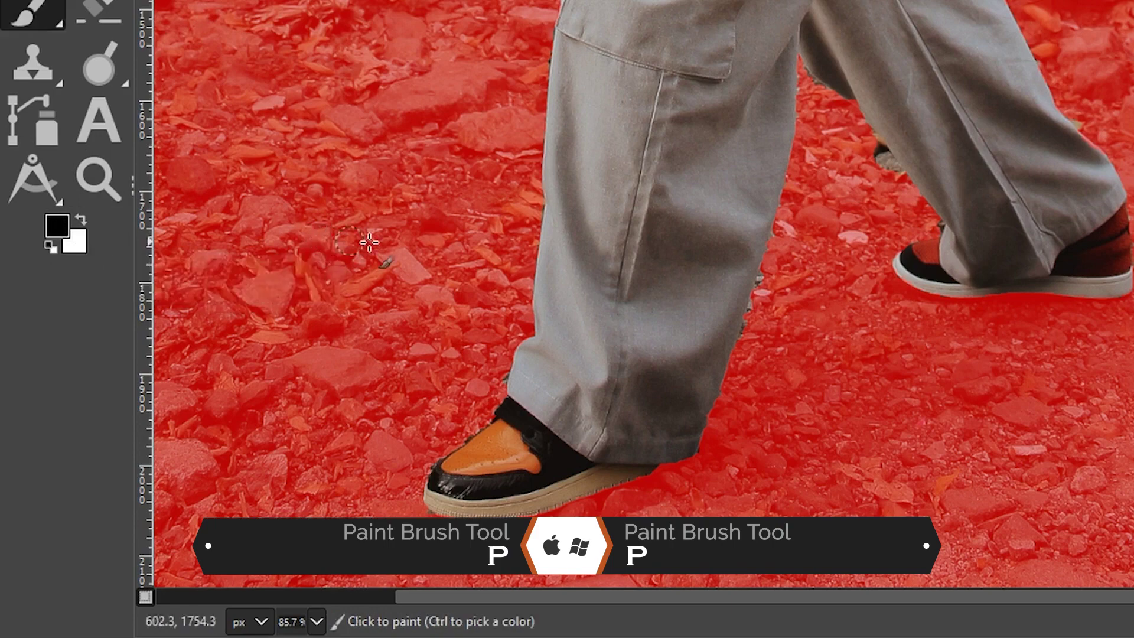
left_click_drag(620, 240, 610, 308)
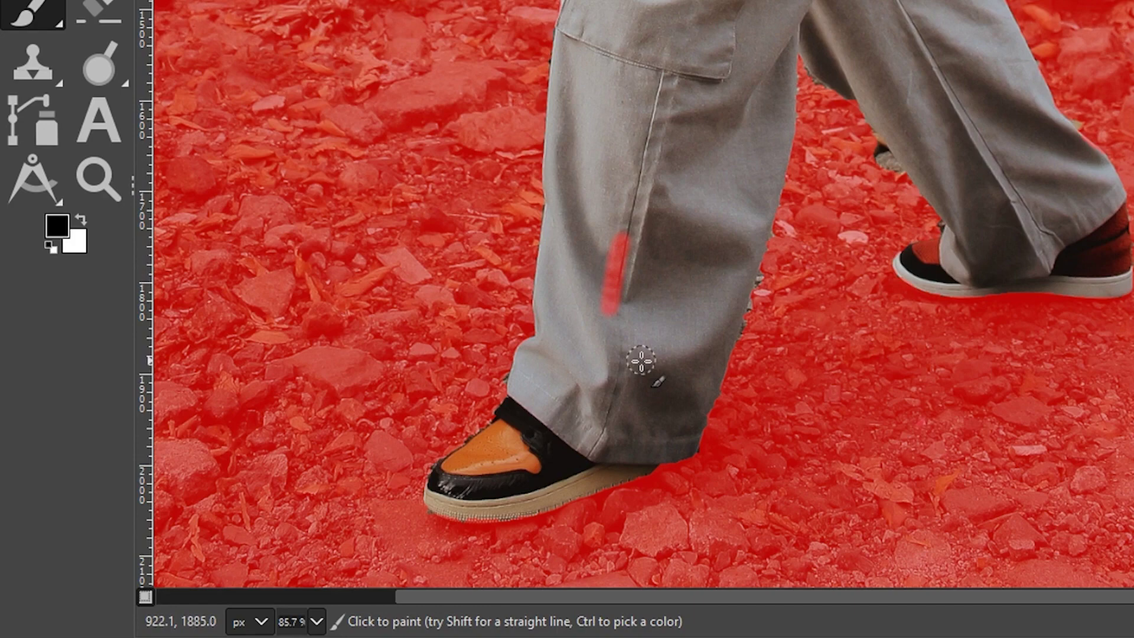
key("x")
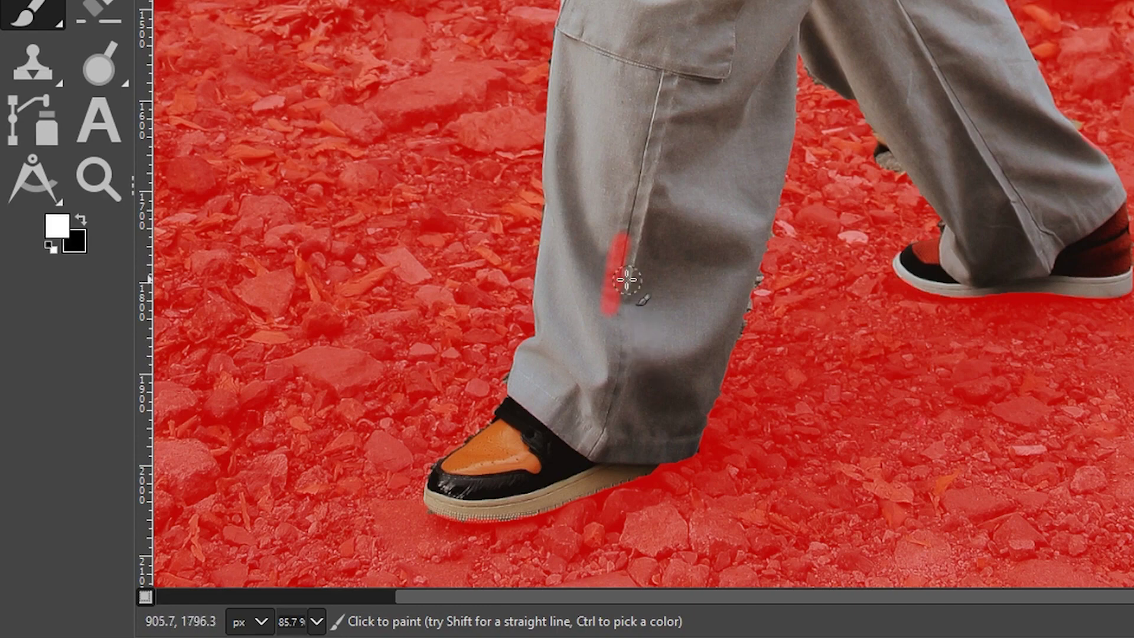
mouse_move(619, 252)
left_mouse_down()
mouse_move(608, 312)
mouse_move(622, 253)
left_mouse_up()
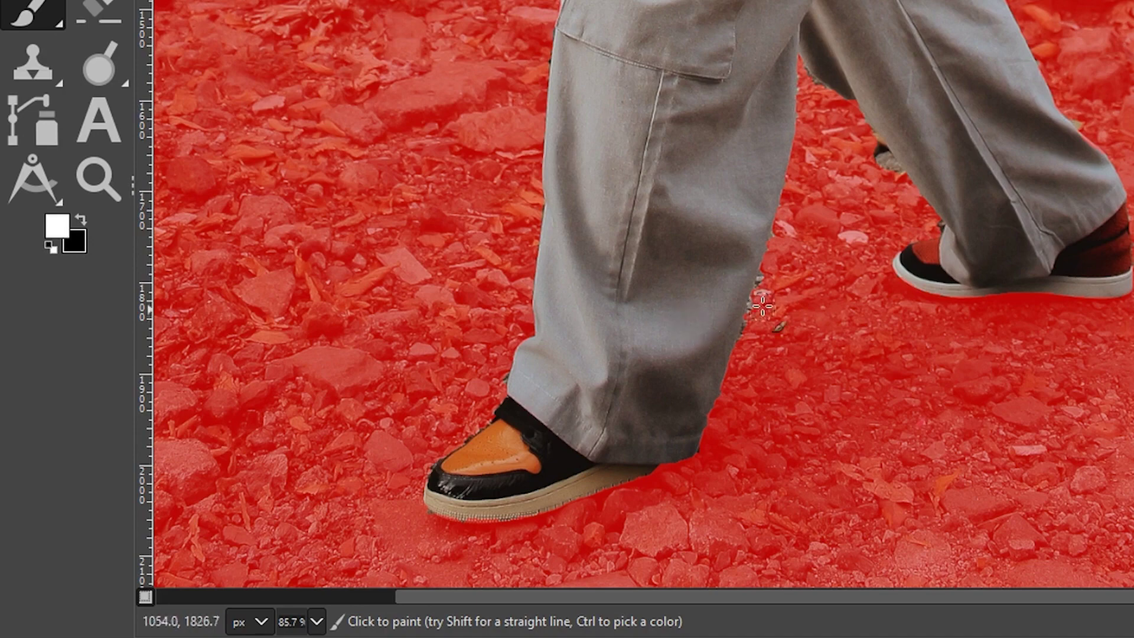
key("x")
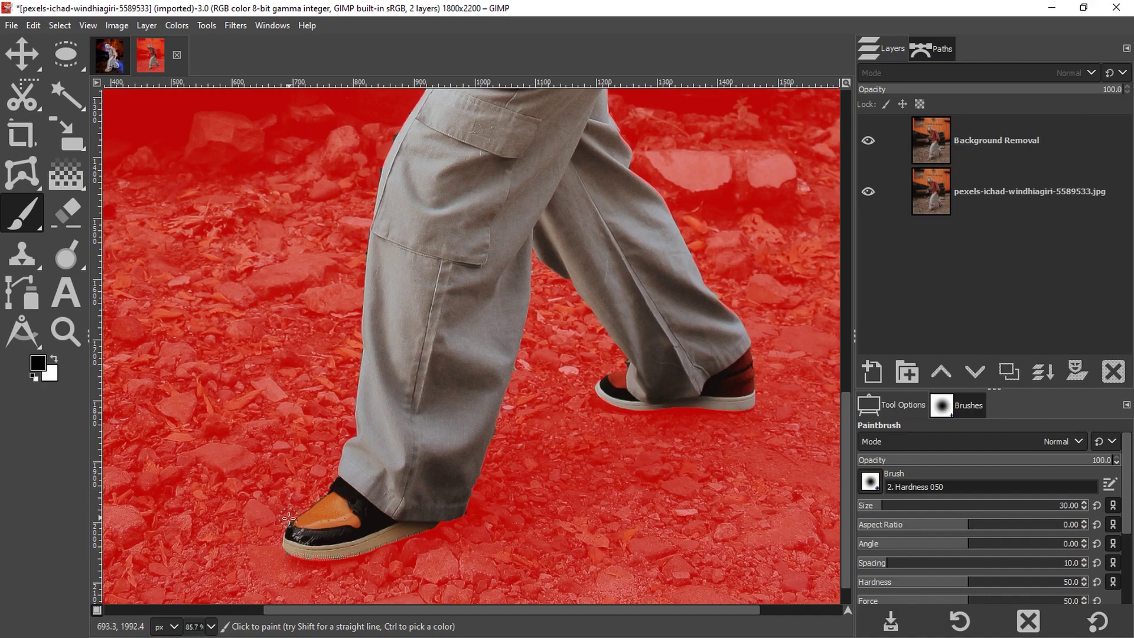
Clear the mask tint along the bandana's left edge, then turn the quick mask back into a selection
left_click_drag(295, 464, 259, 577)
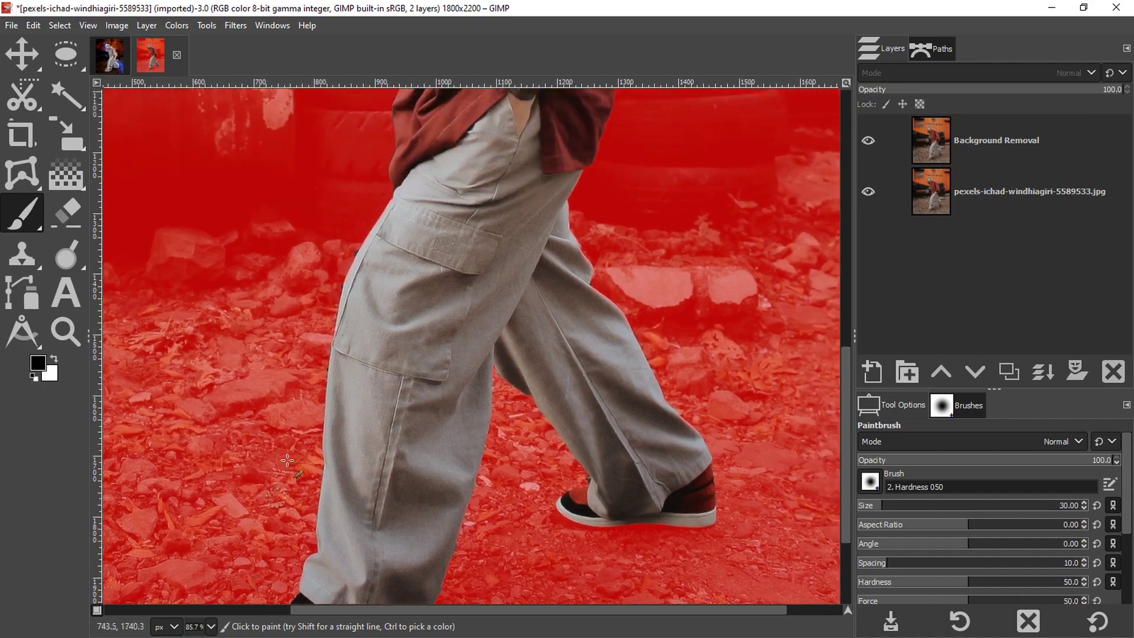
scroll(382, 285, "up", 1)
scroll(364, 297, "up", 1)
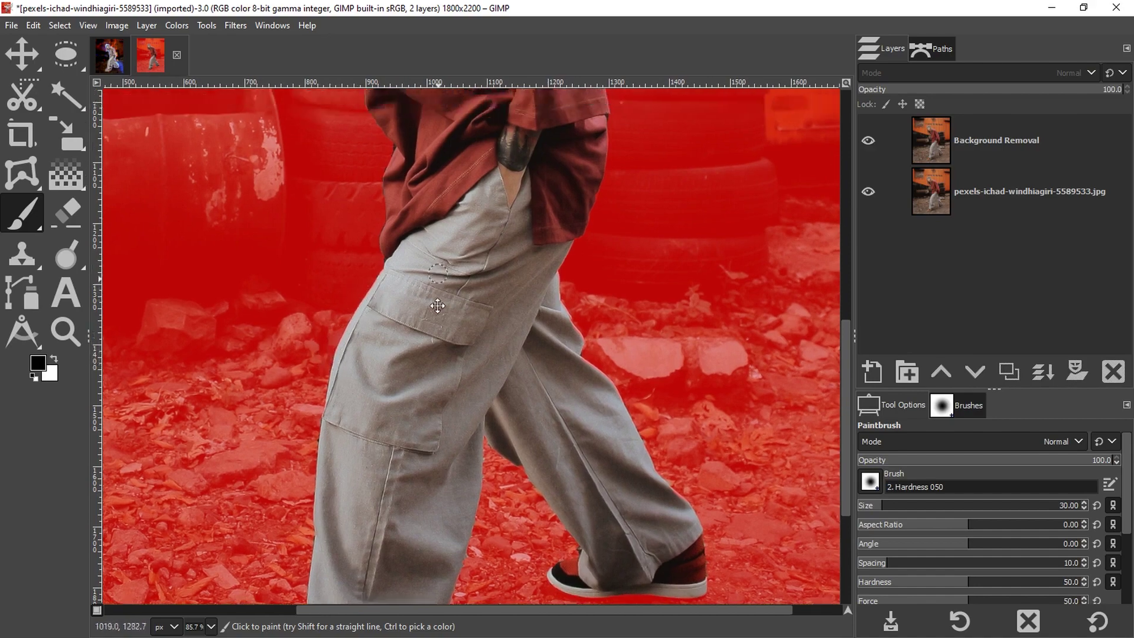
left_click_drag(438, 250, 432, 462)
left_click_drag(455, 246, 536, 471)
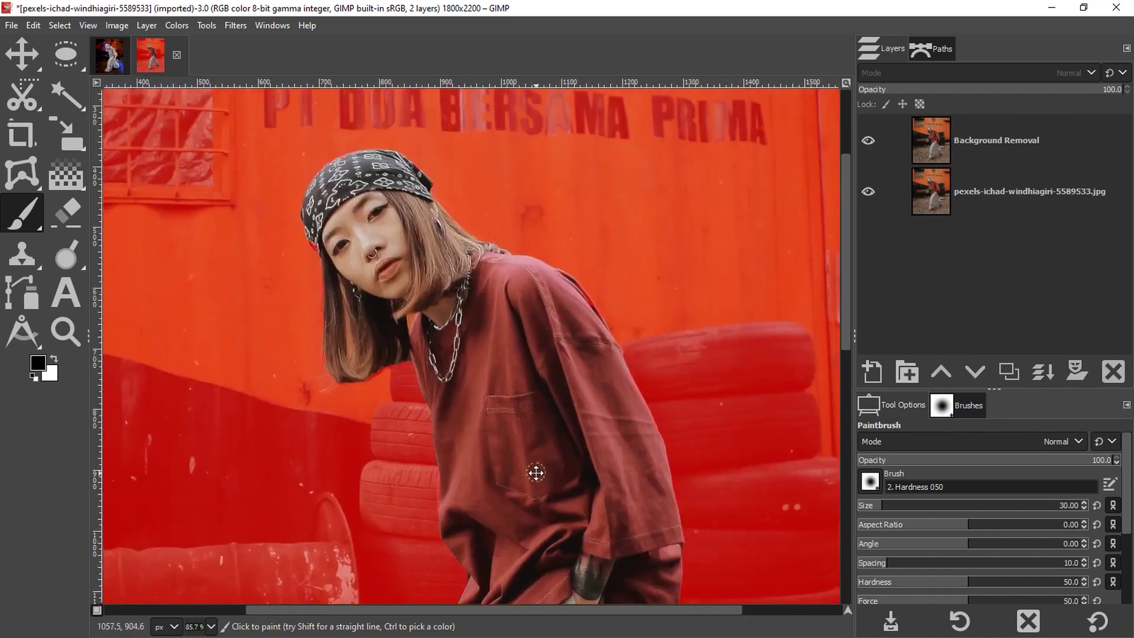
key("x")
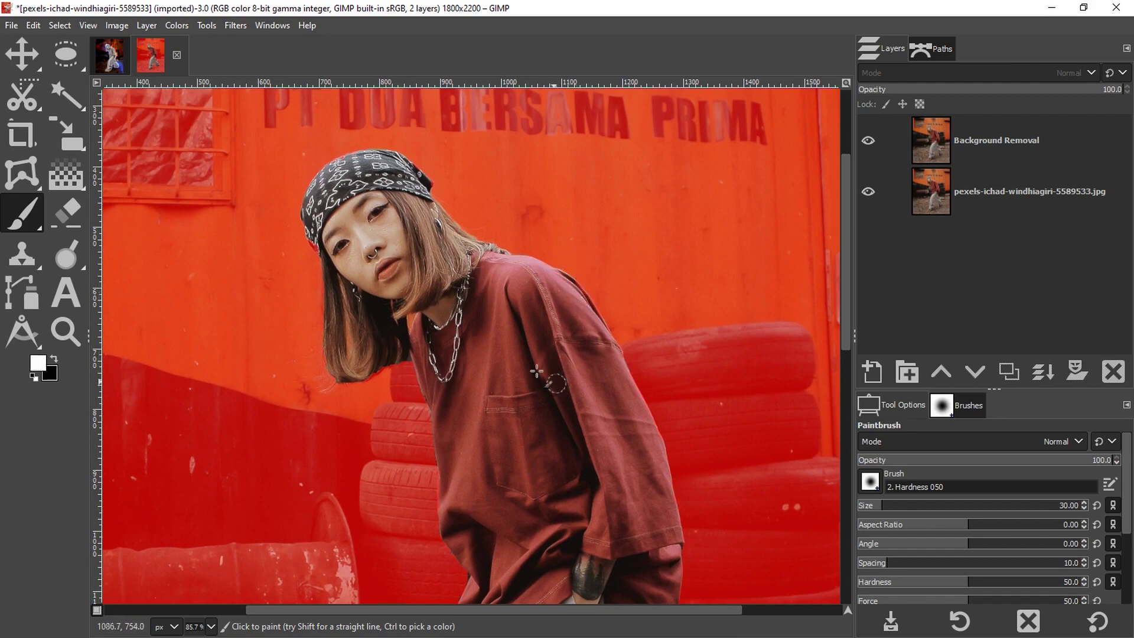
left_click_drag(315, 240, 314, 235)
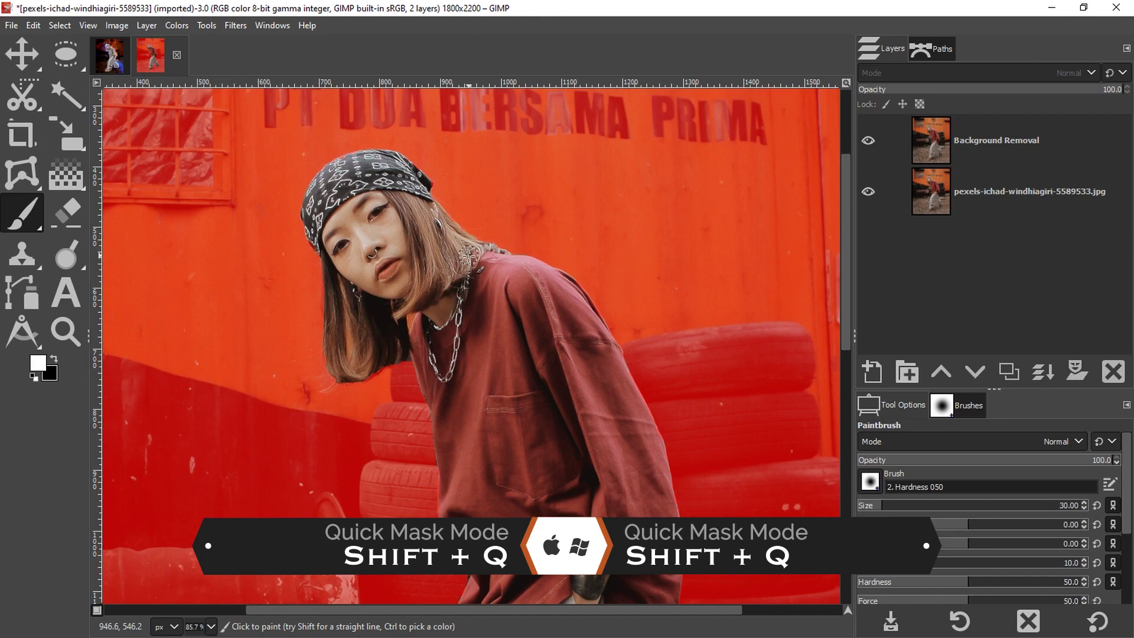
key("shift+q")
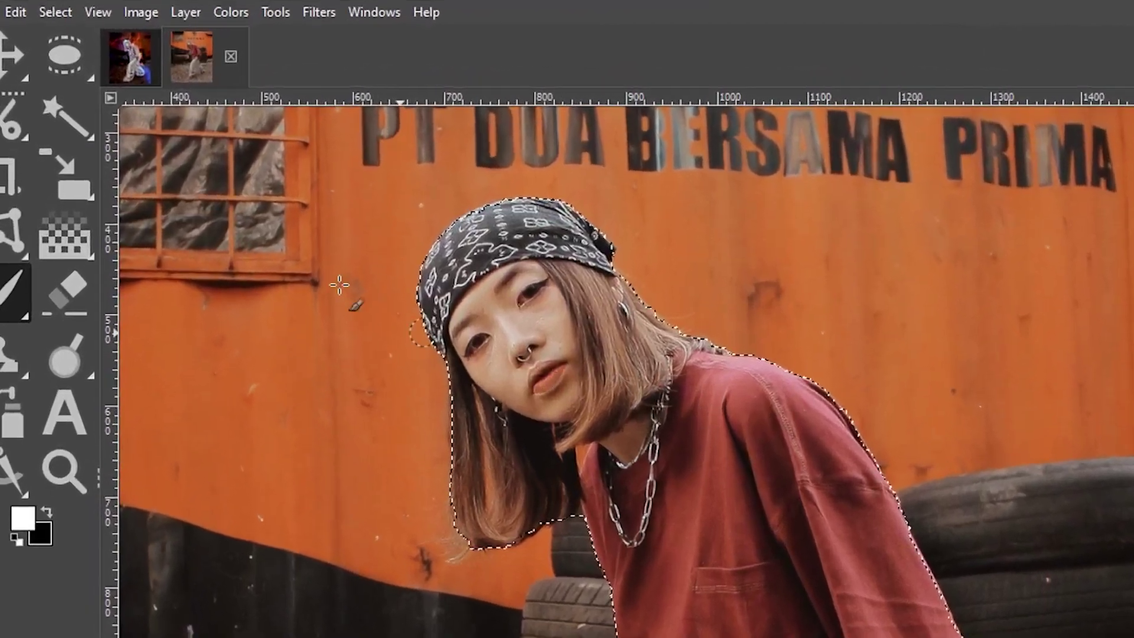
Convert the selection to a path and make the 'Selection' path visible in the Paths list
left_click(58, 11)
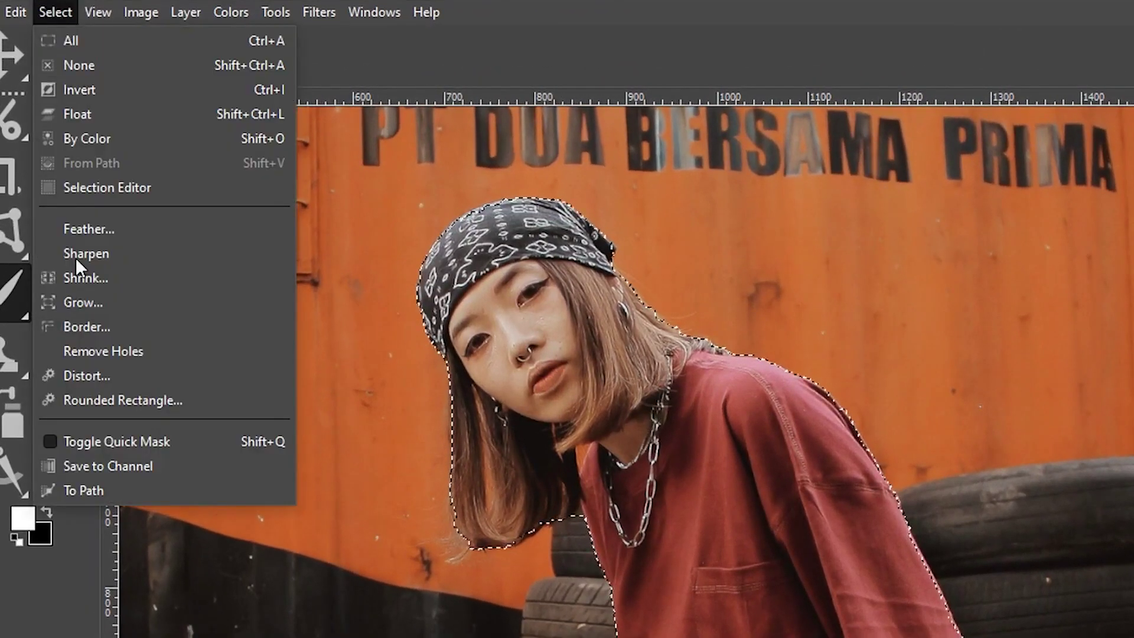
left_click(101, 485)
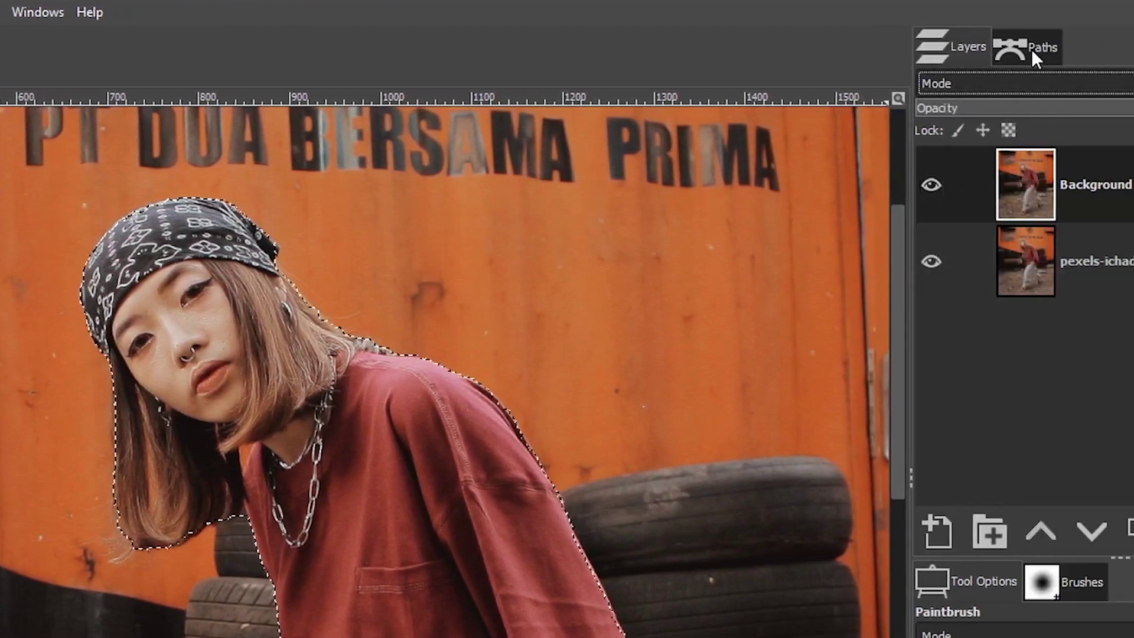
left_click(1031, 49)
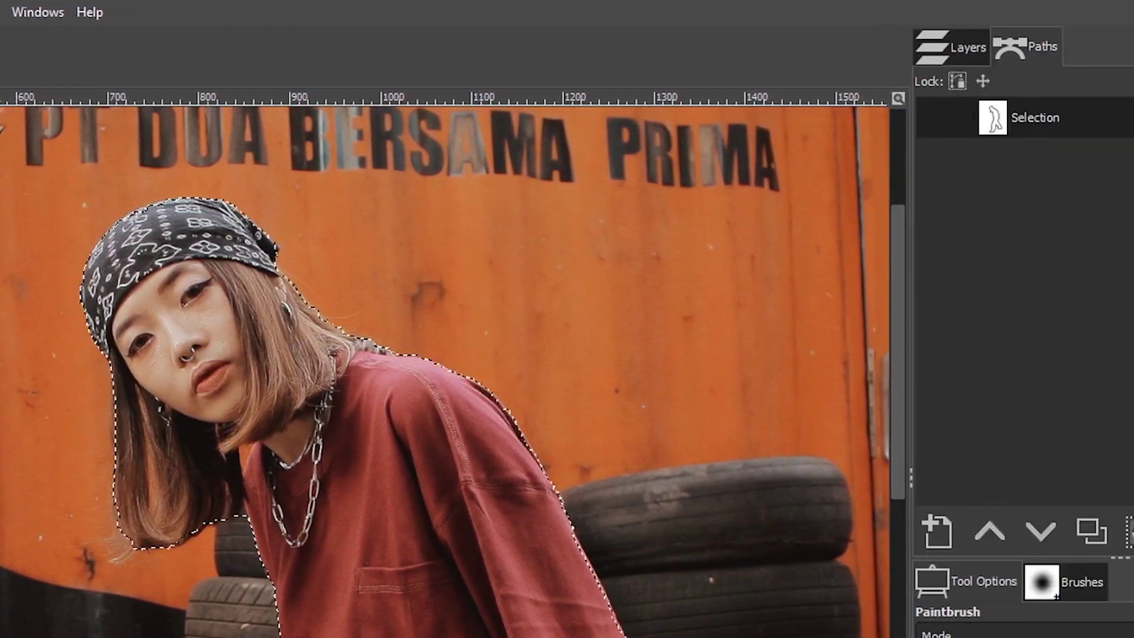
left_click(25, 11)
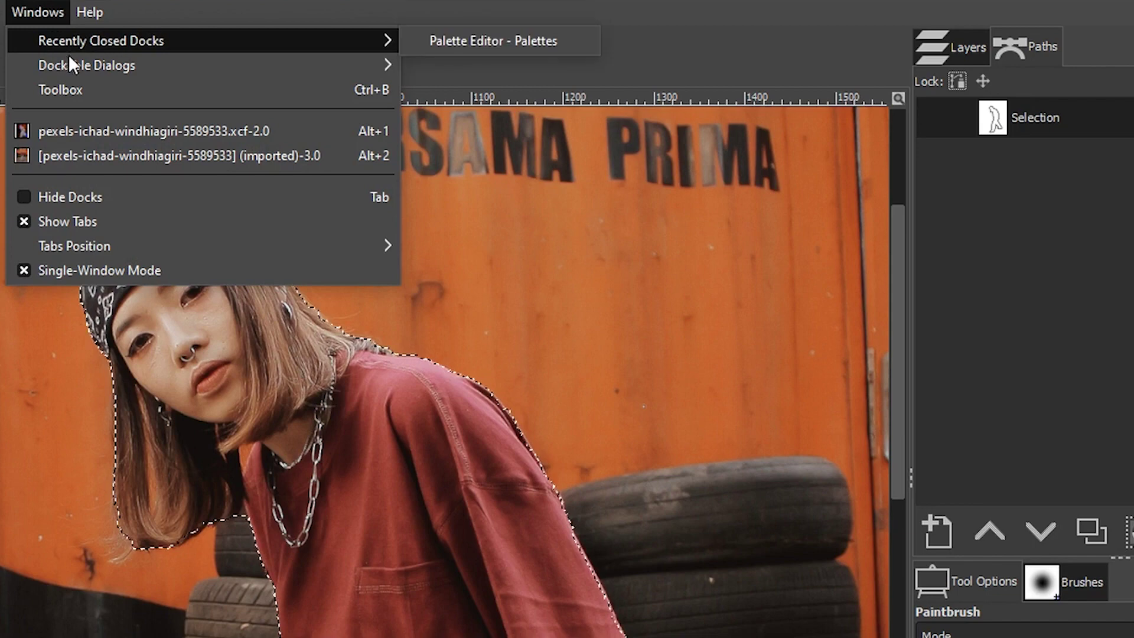
mouse_move(86, 65)
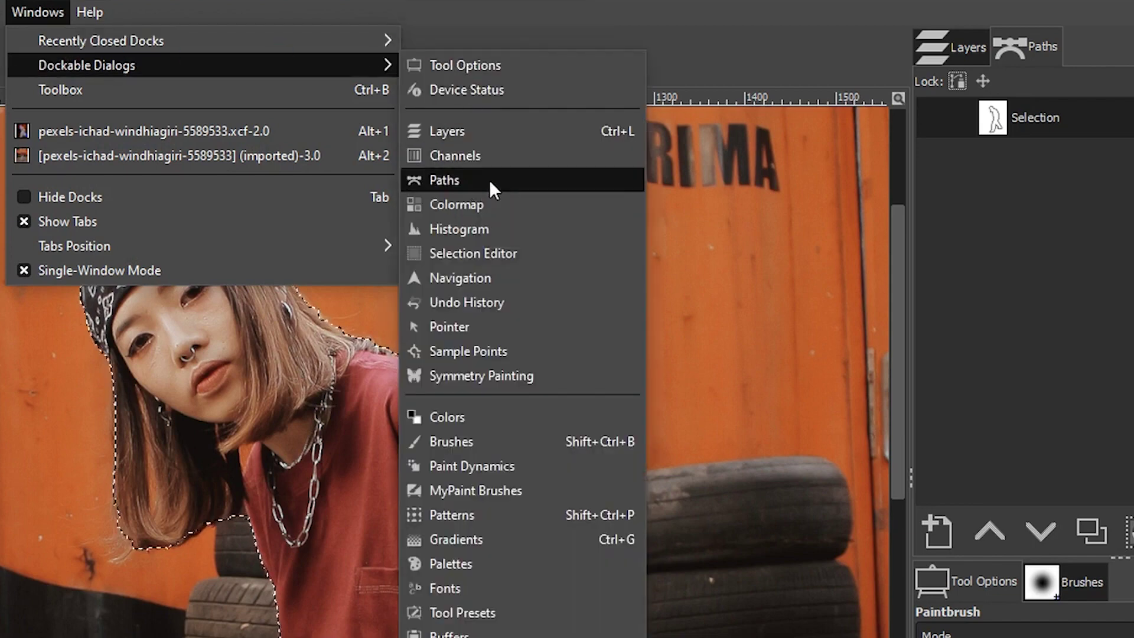
left_click(999, 44)
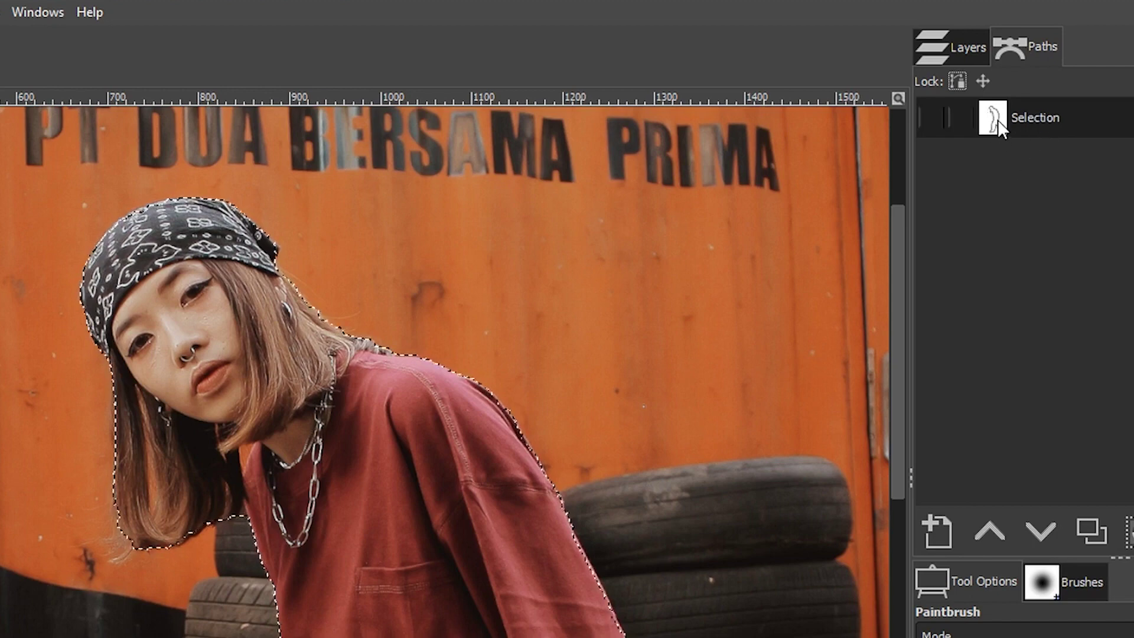
left_click(934, 117)
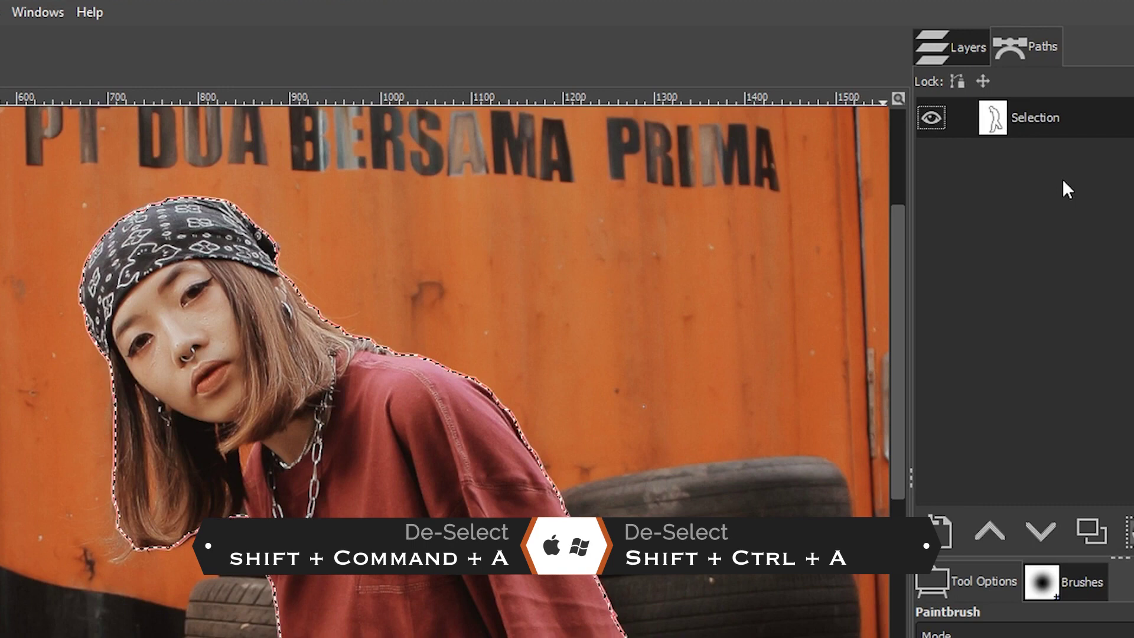
Clear the selection and toggle the Selection path's outline visibility
key("shift+ctrl+a")
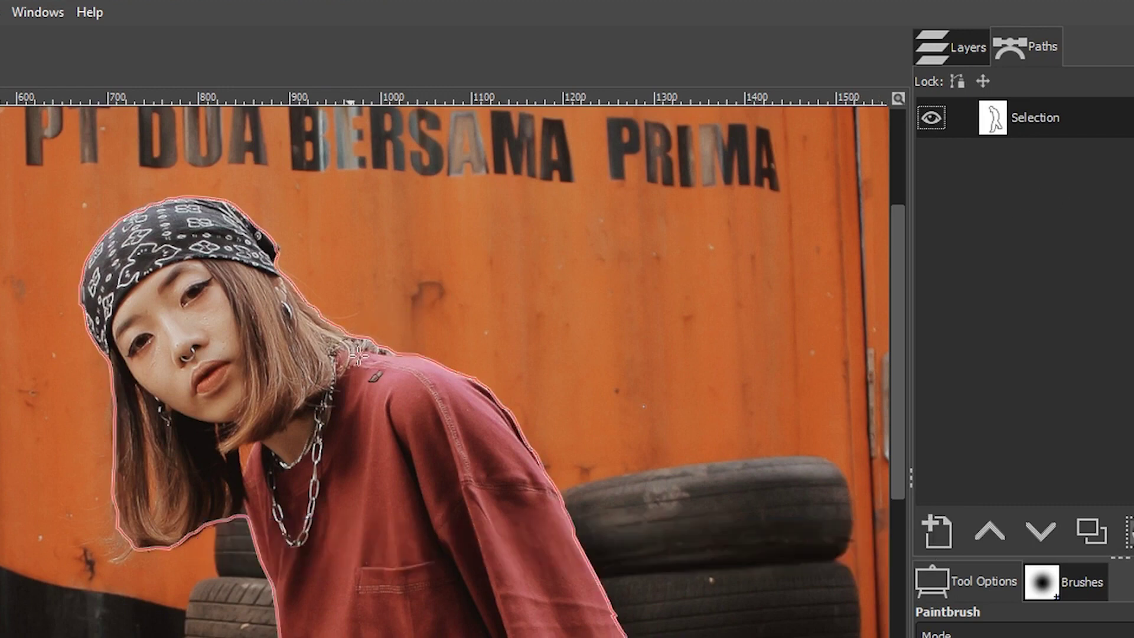
left_click(931, 117)
left_click(931, 117)
left_click(933, 115)
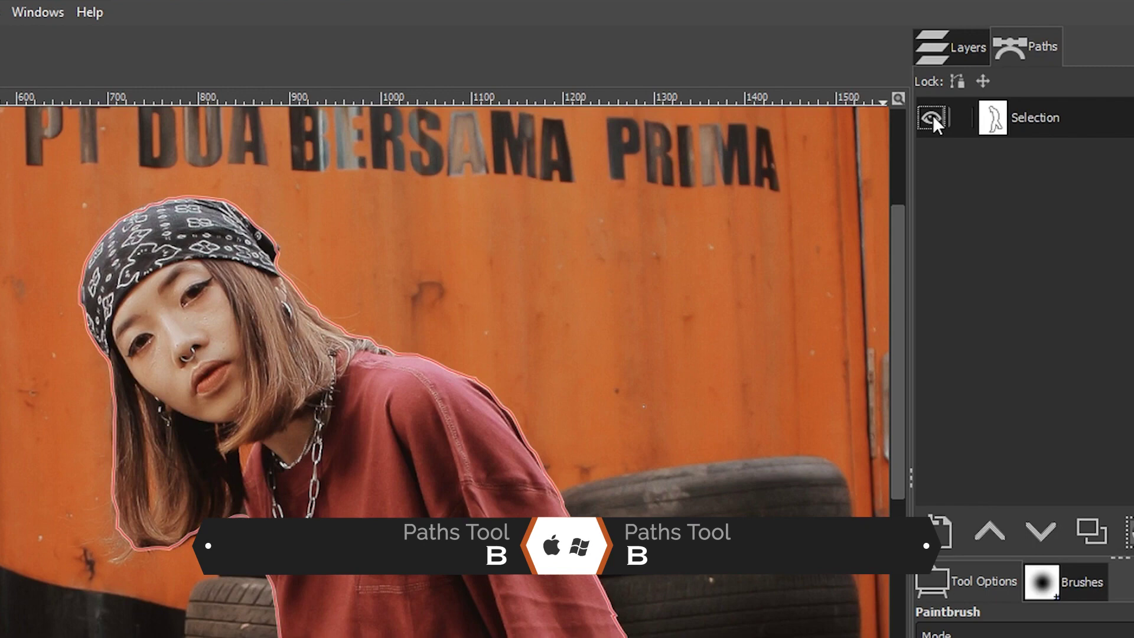
Edit the path with the Paths tool and create a selection from it
key("b")
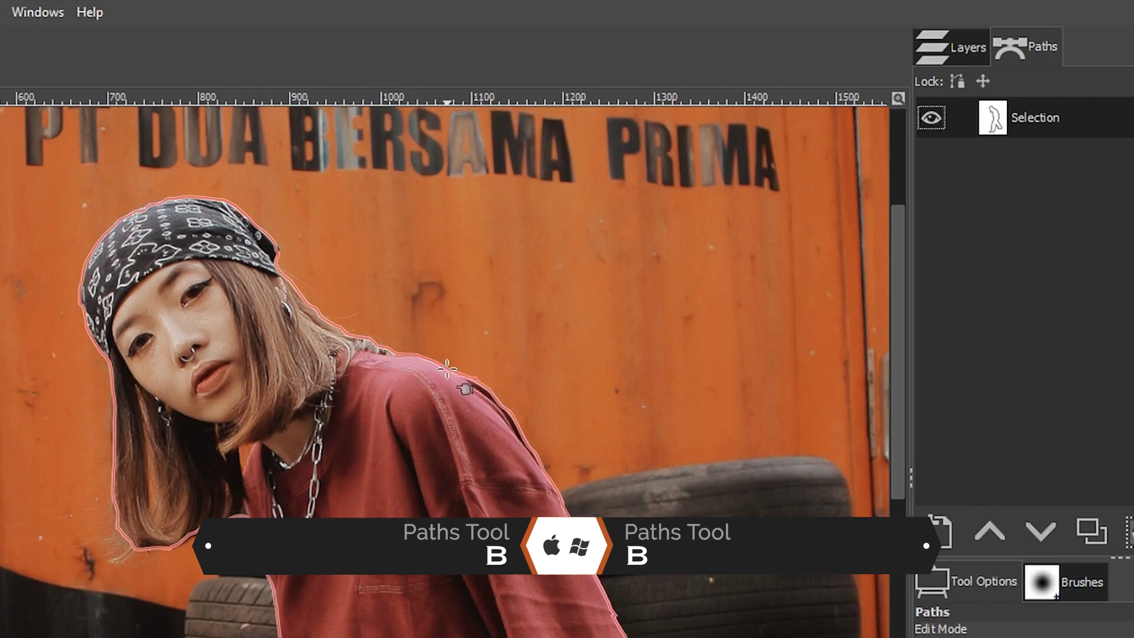
left_click(447, 366)
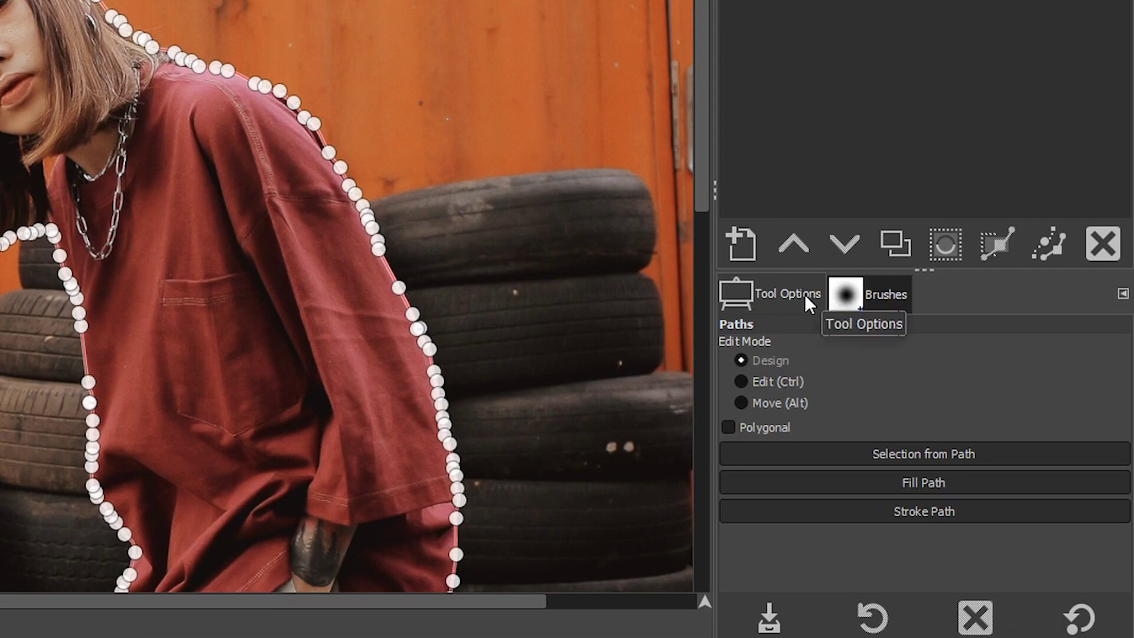
left_click(901, 450)
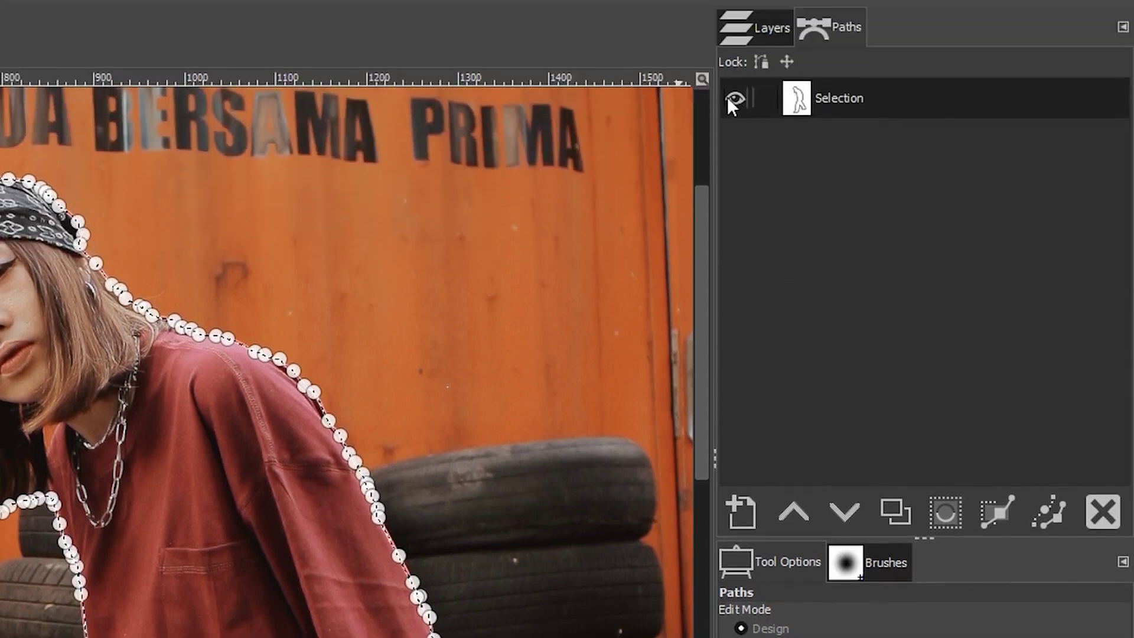
Add a layer mask from the selection to Background Removal and hide the original photo layer
left_click(760, 27)
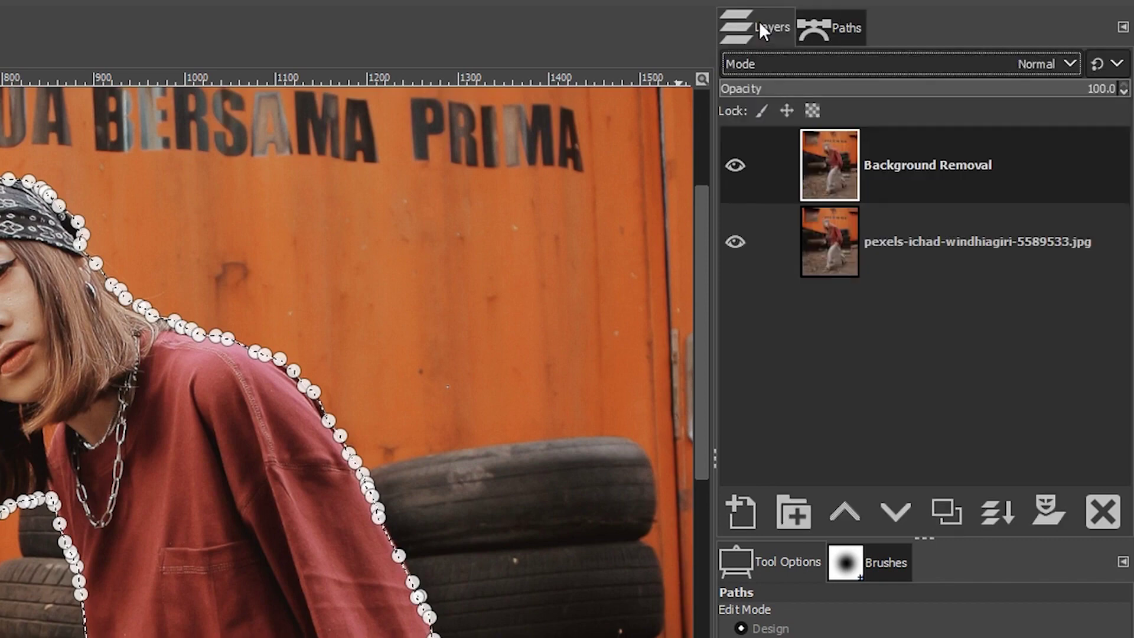
mouse_move(927, 165)
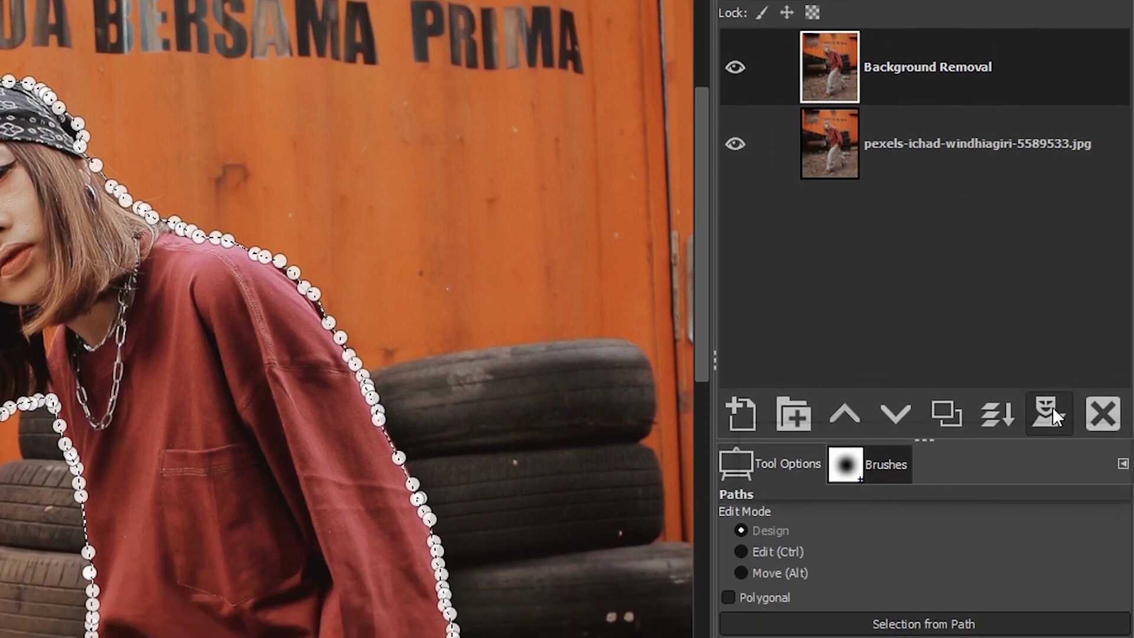
left_click(1052, 407)
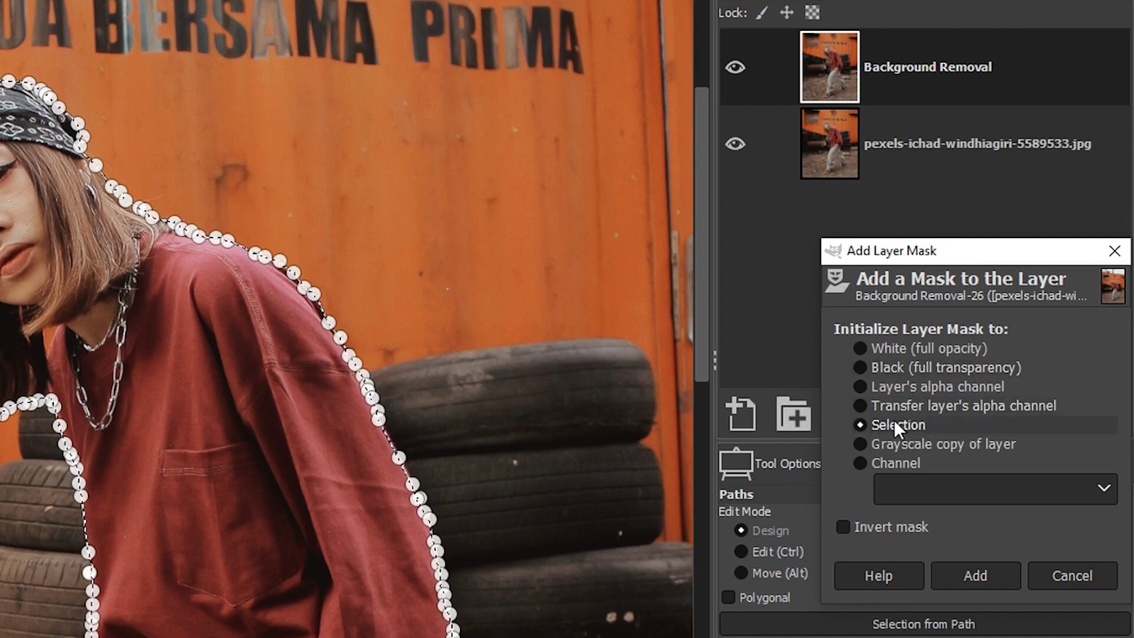
left_click(735, 143)
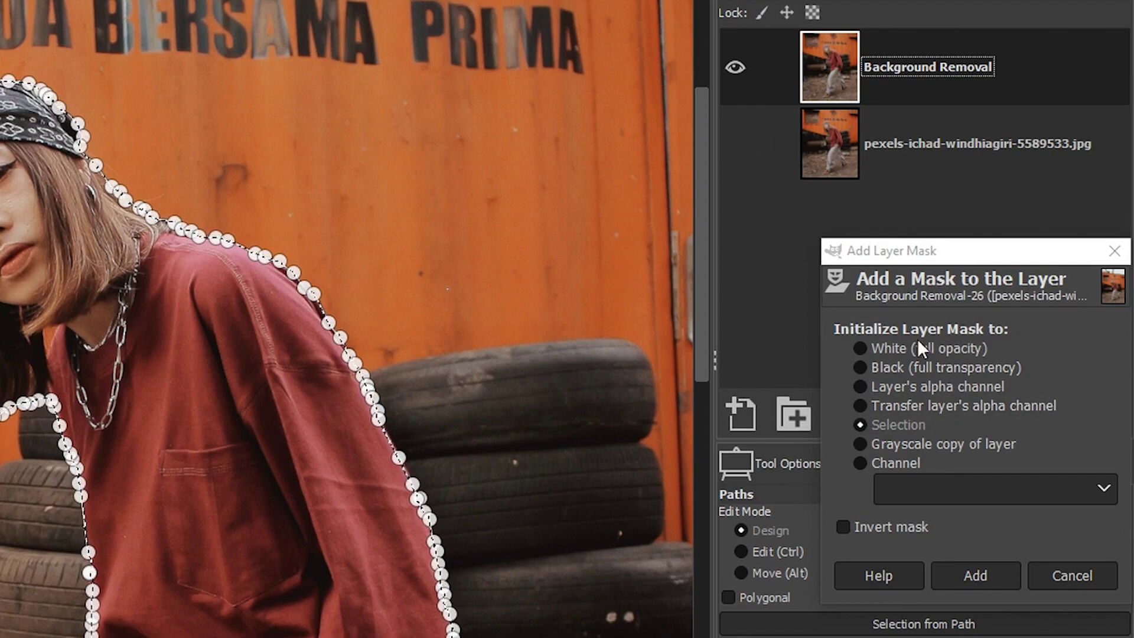
left_click(961, 573)
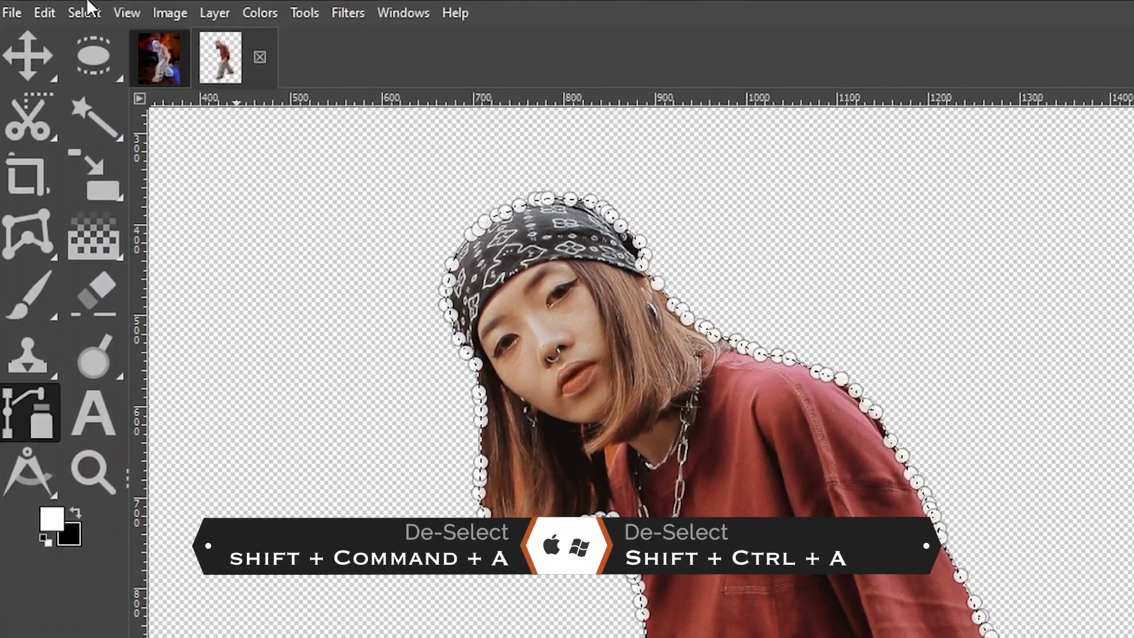
Clear the selection, fit the image in view, and switch to the folder of grunge images
left_click(87, 7)
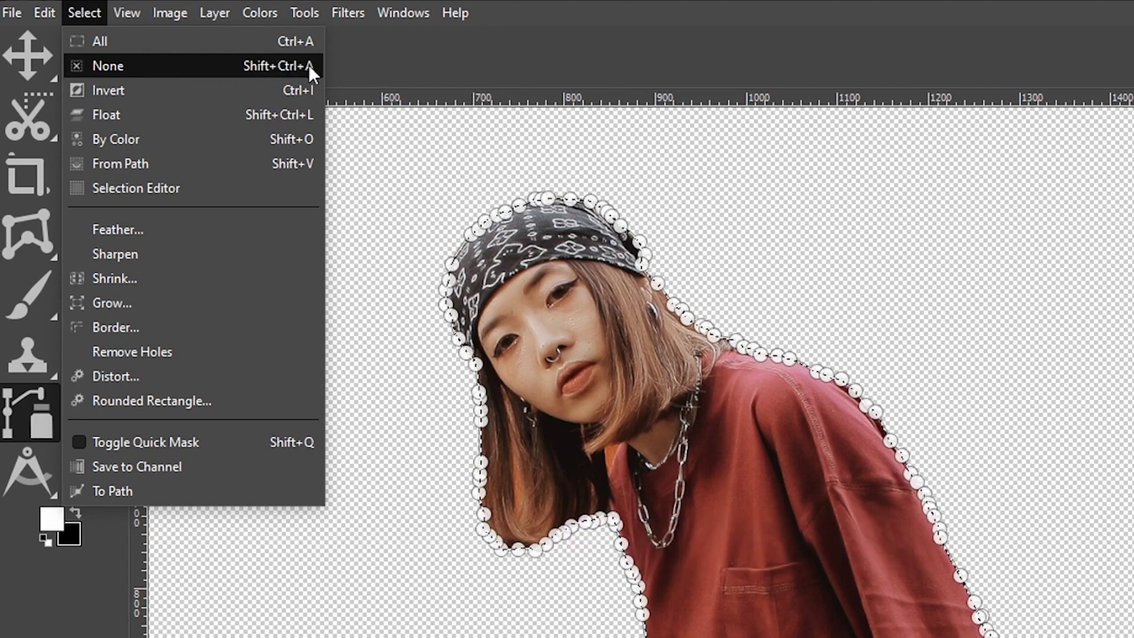
left_click(285, 64)
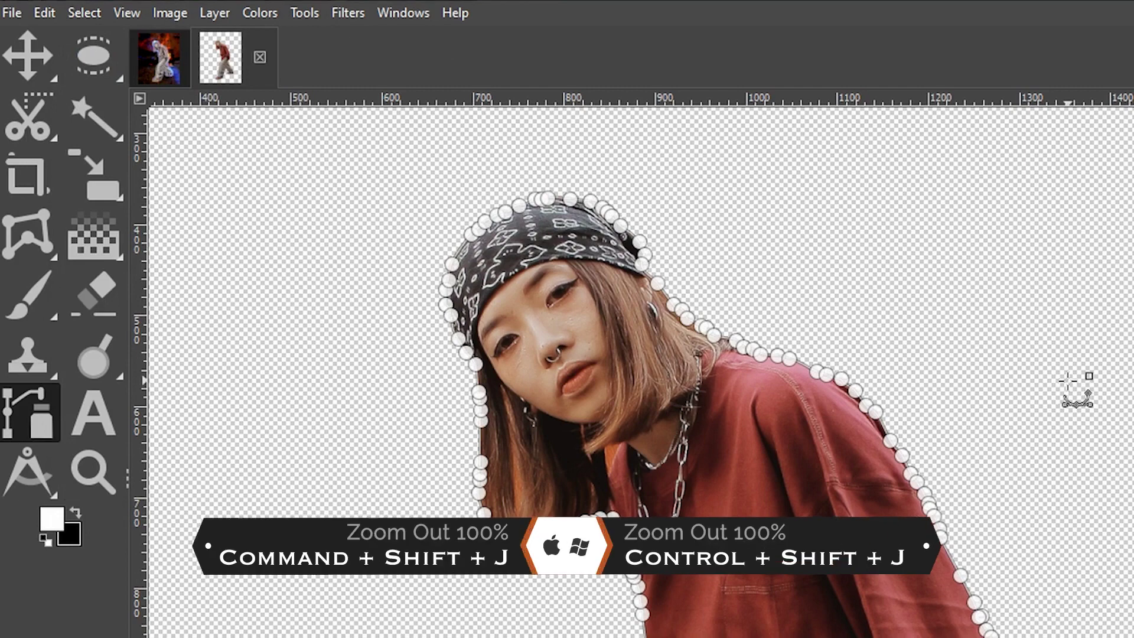
key("minus")
key("minus")
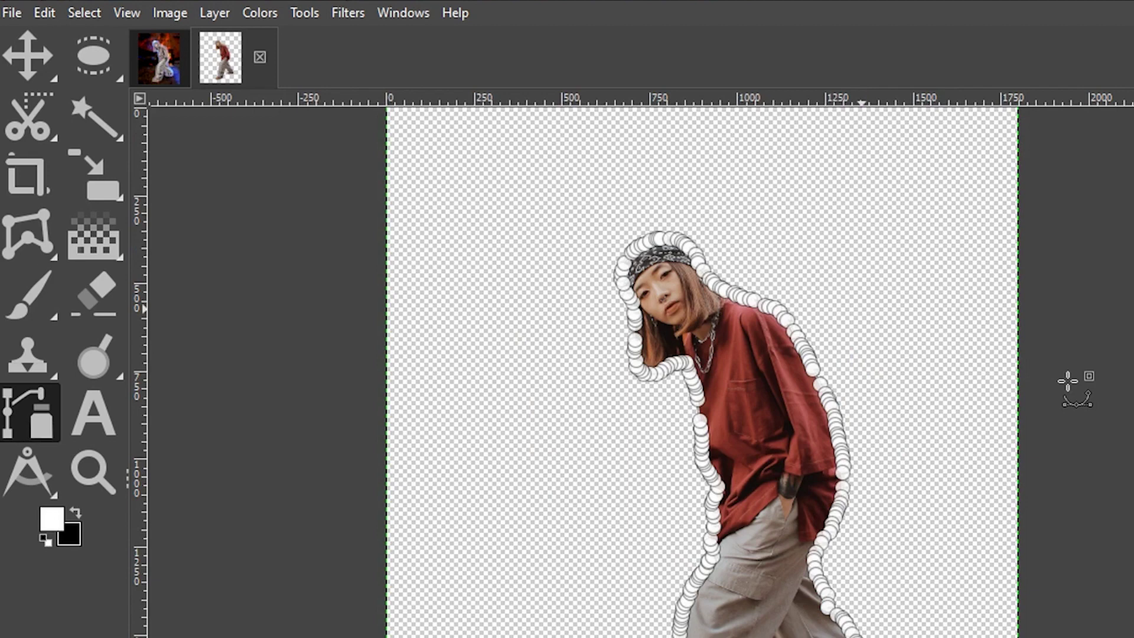
key("m")
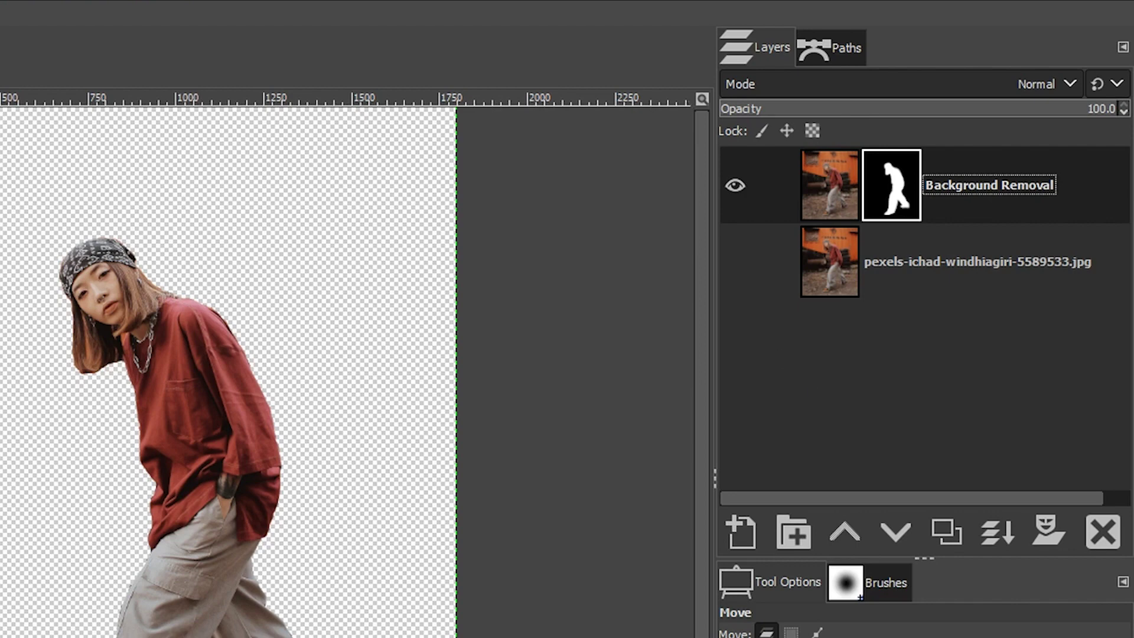
key("super+Tab")
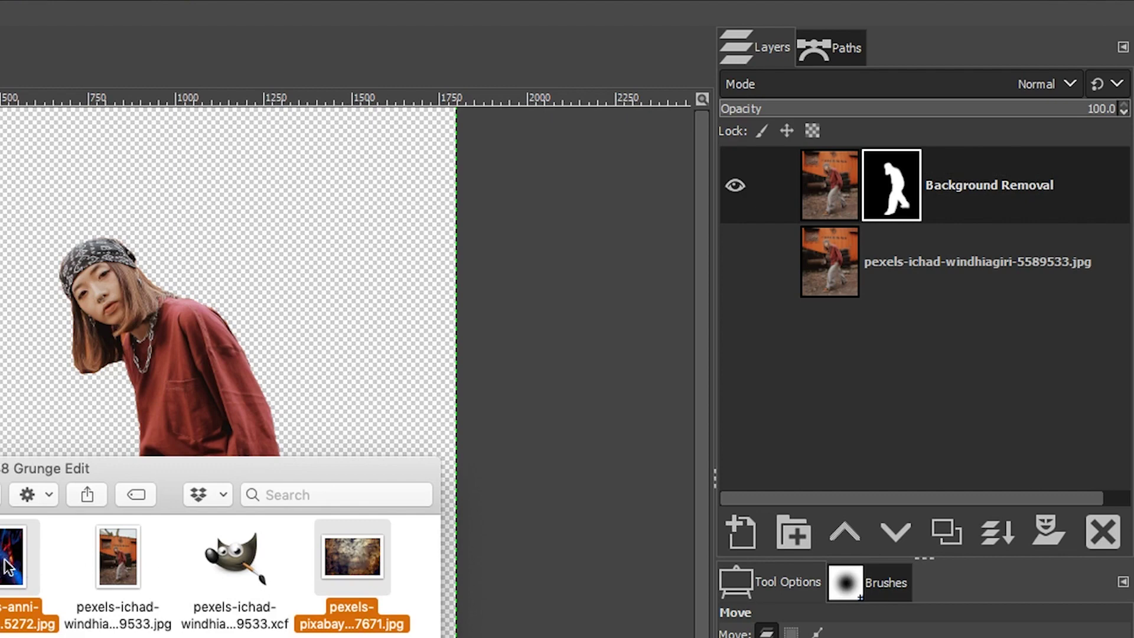
Drag the two grunge texture files from Finder onto the canvas as new layers
left_click_drag(5, 558, 189, 442)
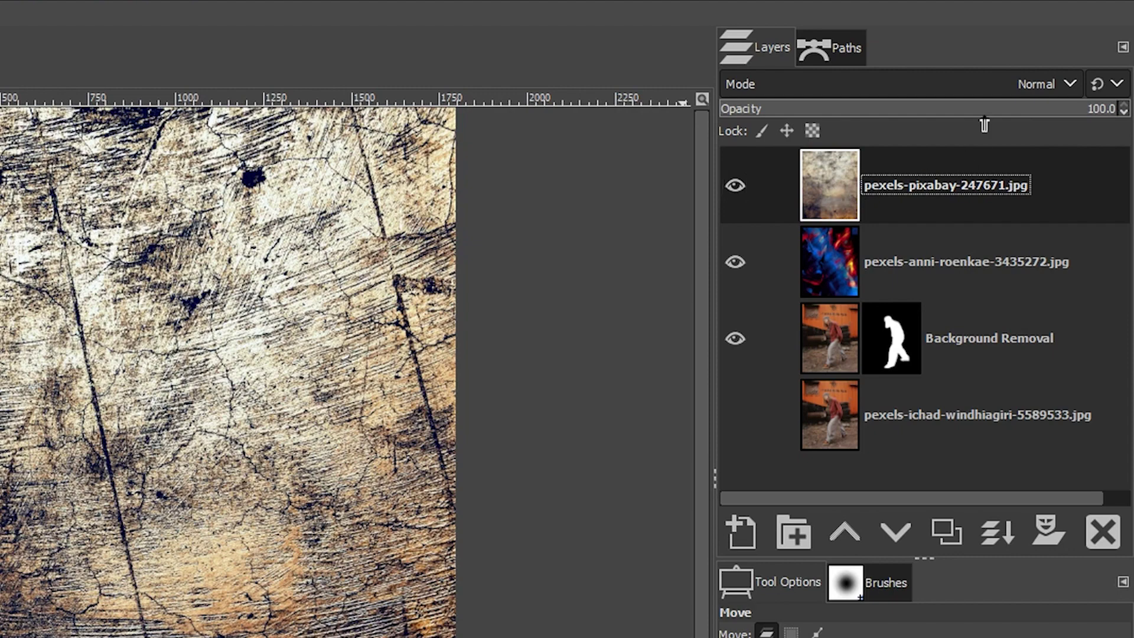
left_click(1023, 83)
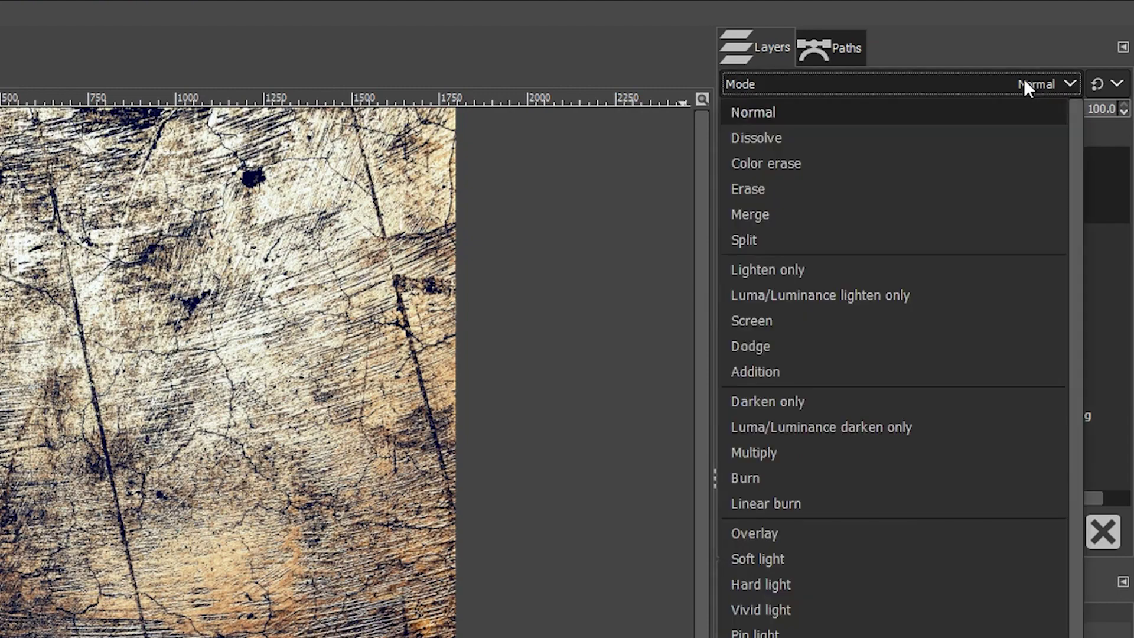
Set the top cracked texture to Burn mode at 10.4% opacity and hide it
left_click(746, 470)
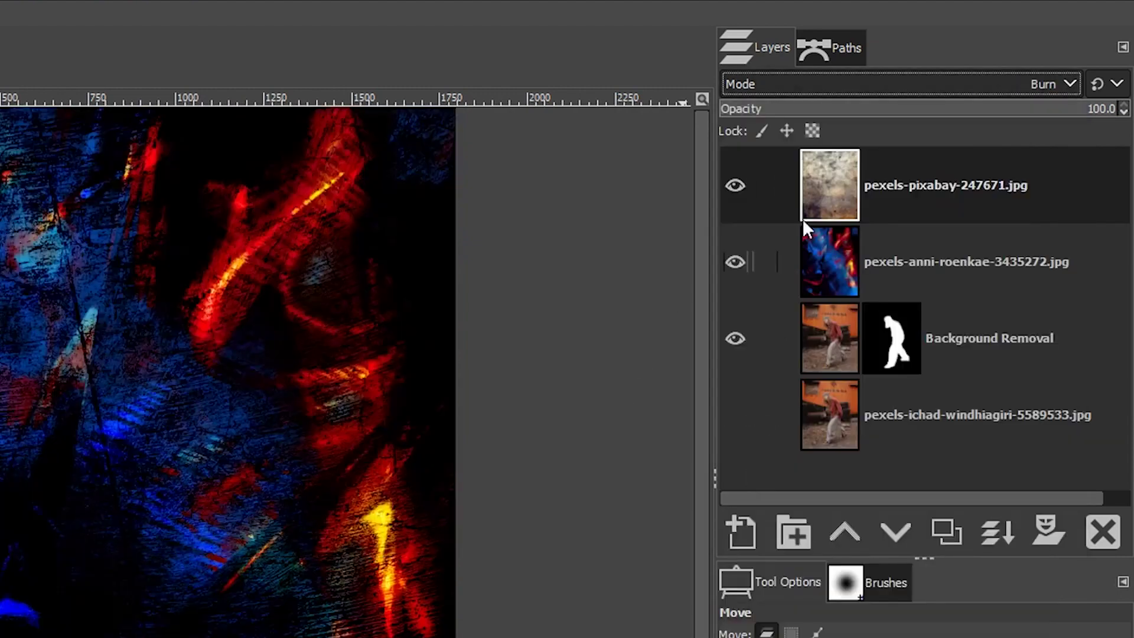
left_click(760, 108)
left_click_drag(759, 109, 760, 108)
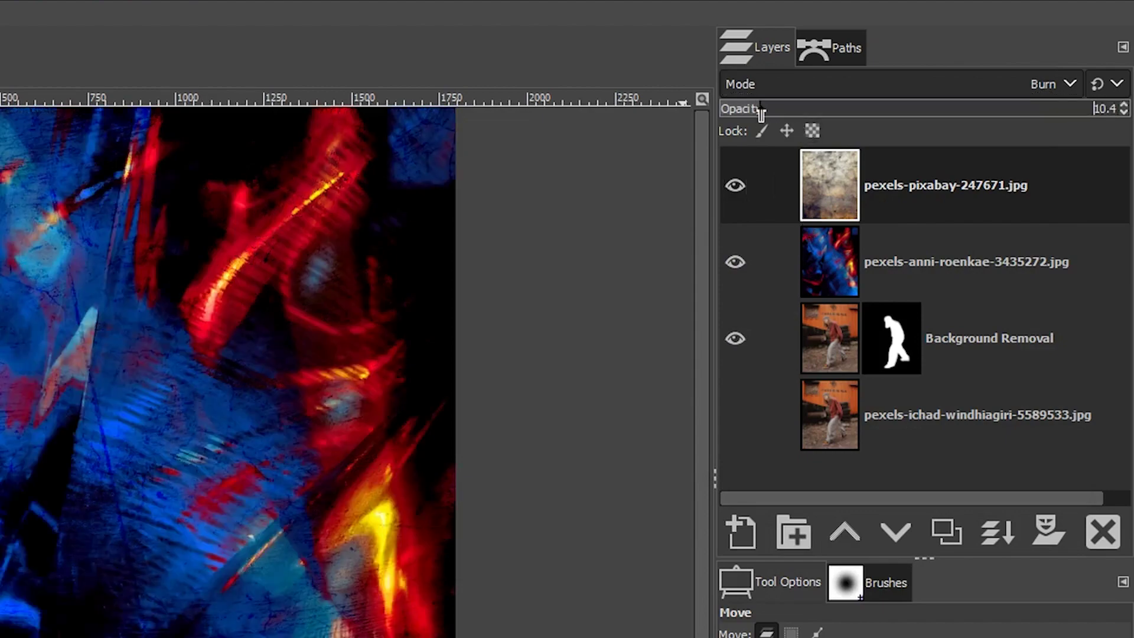
left_click(735, 185)
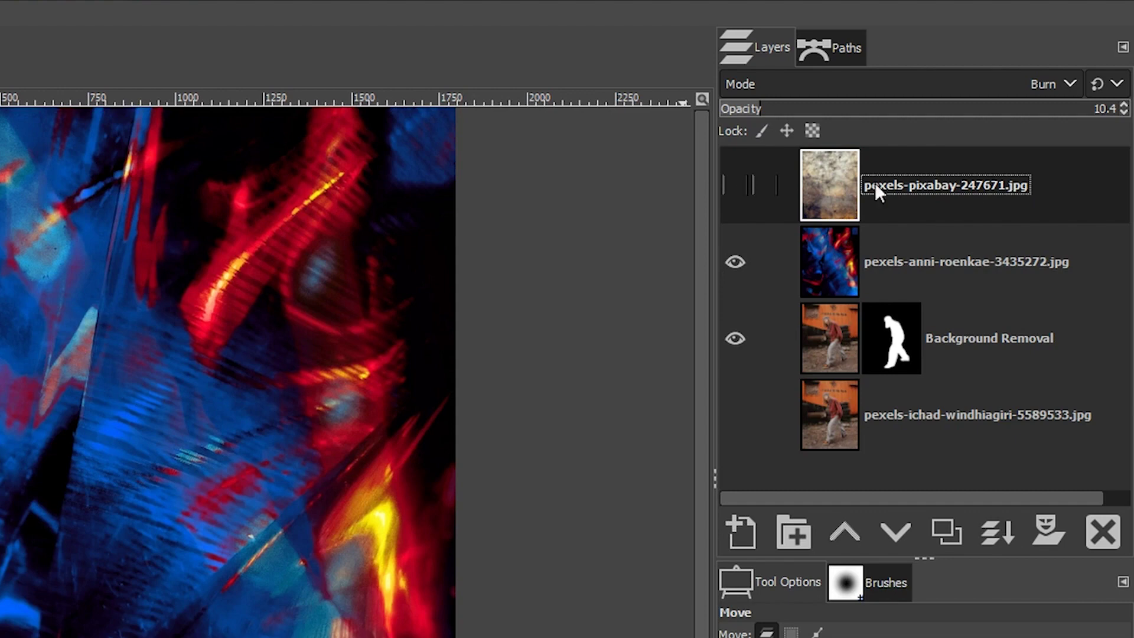
Set the colourful texture to Hard light at 74.9% opacity and hide it
left_click(833, 258)
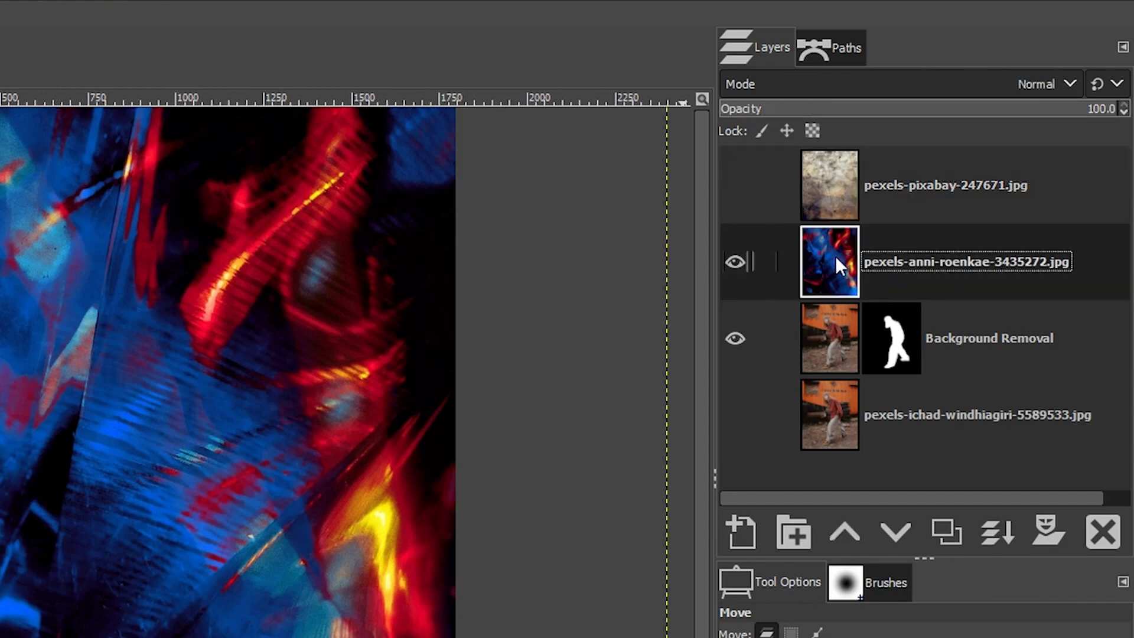
left_click(1033, 84)
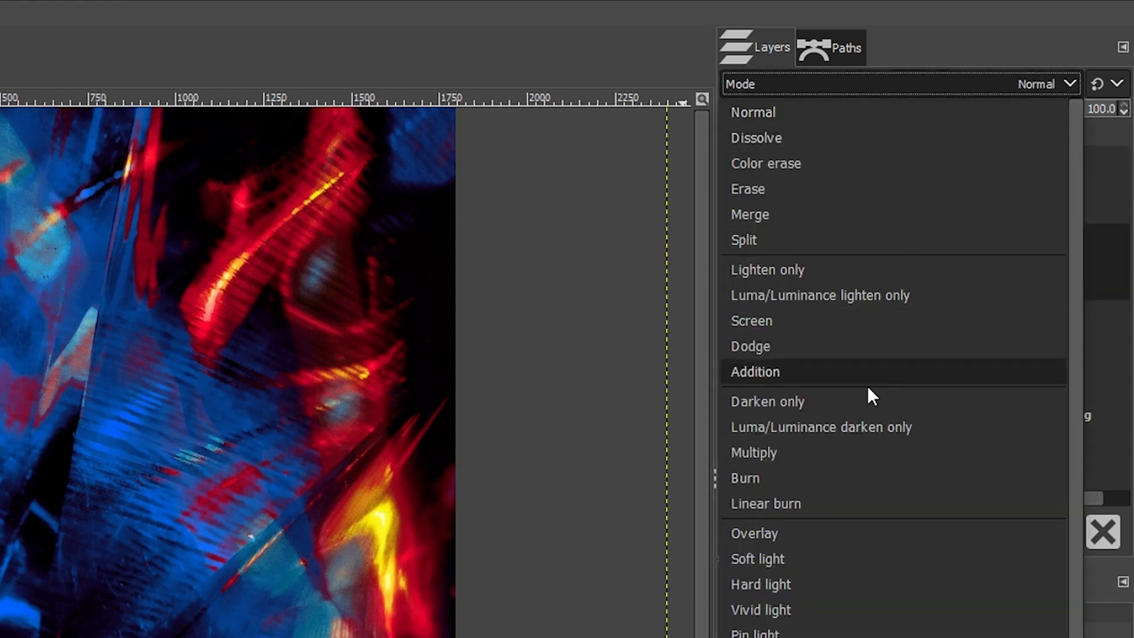
left_click(839, 583)
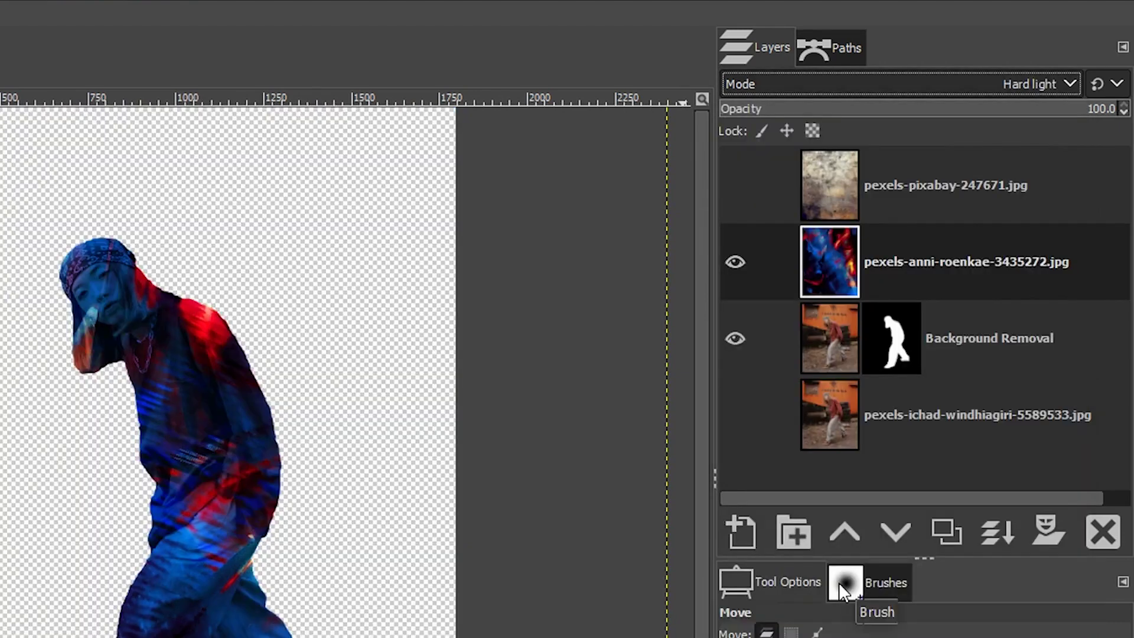
left_click(1019, 118)
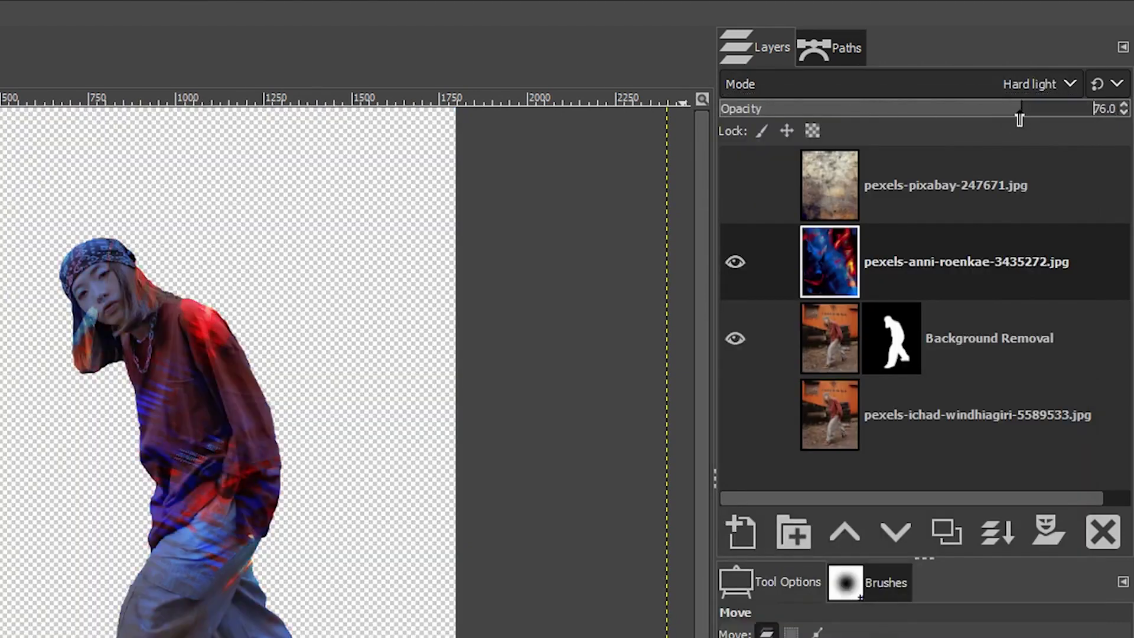
left_click_drag(1019, 119, 1018, 115)
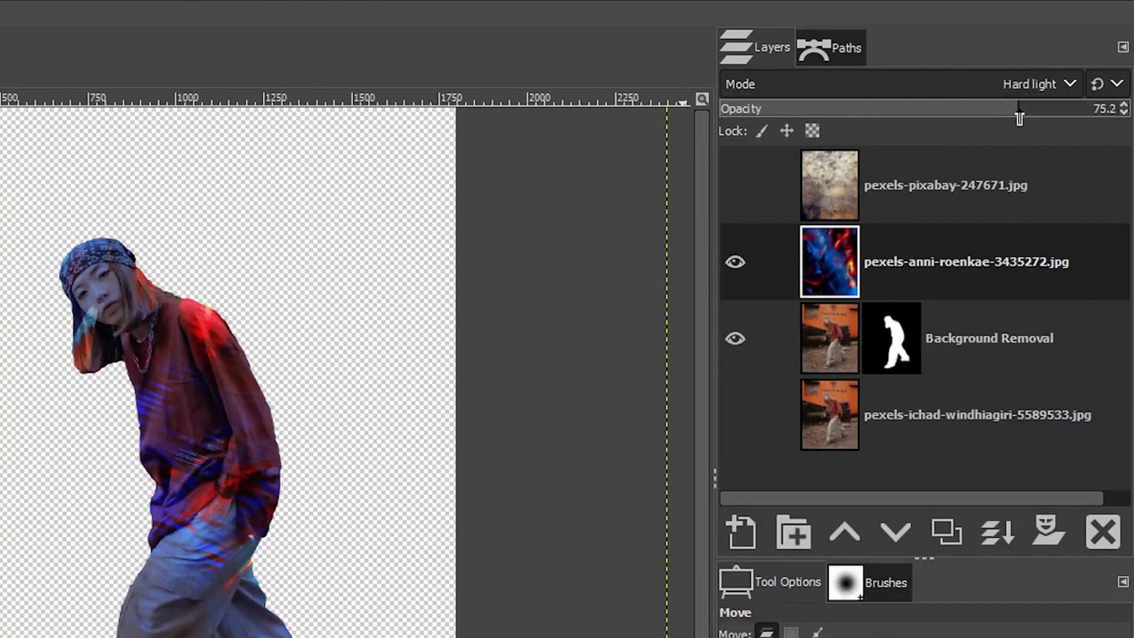
left_click(736, 261)
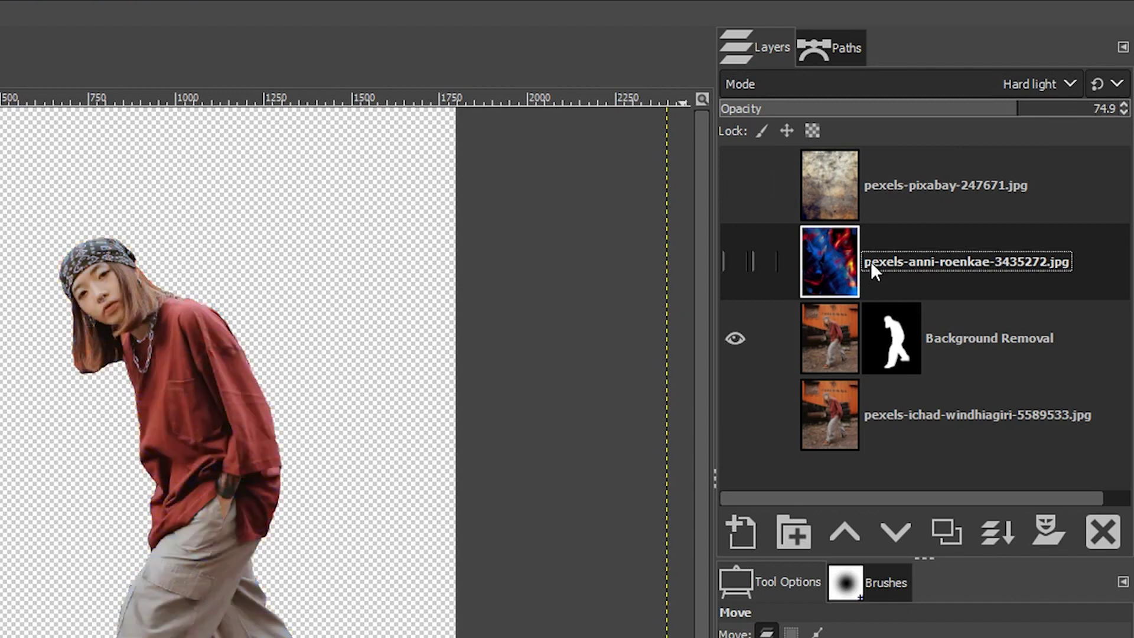
Duplicate Background Removal, apply its layer mask and rename the copy B&W Conversion
left_click(1010, 352)
mouse_move(988, 338)
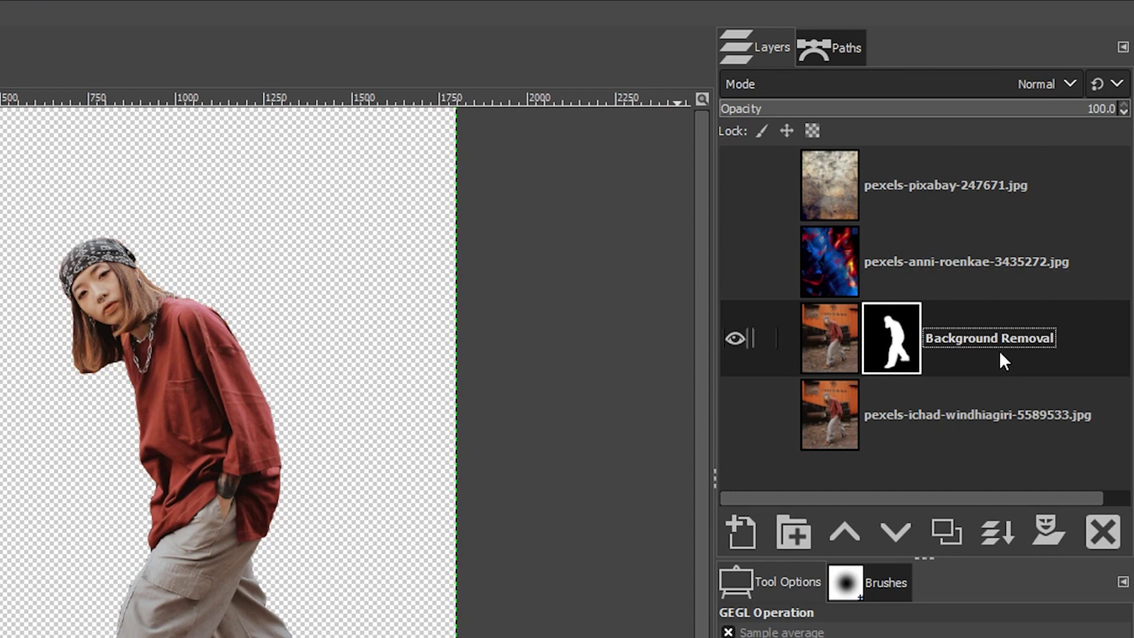
left_click(947, 534)
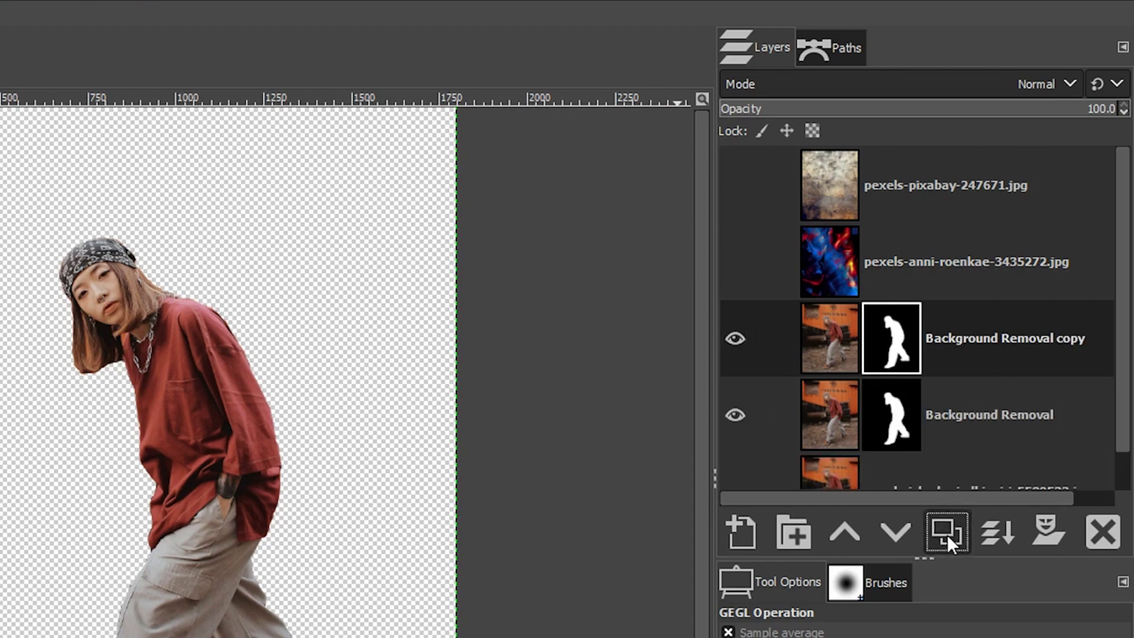
right_click(961, 355)
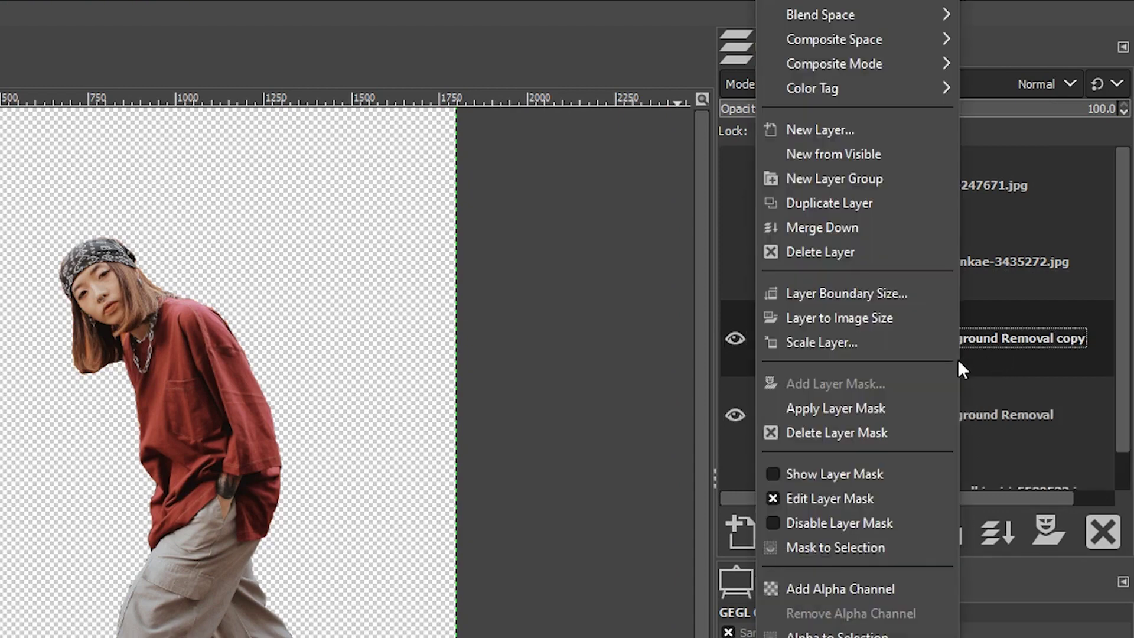
left_click(894, 408)
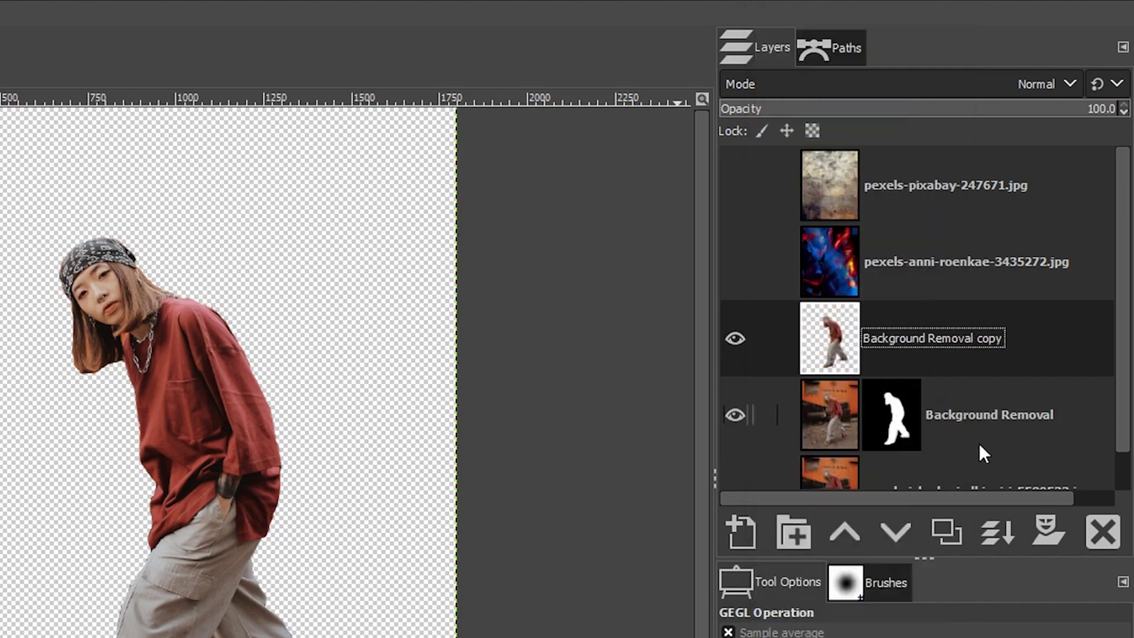
double_click(948, 337)
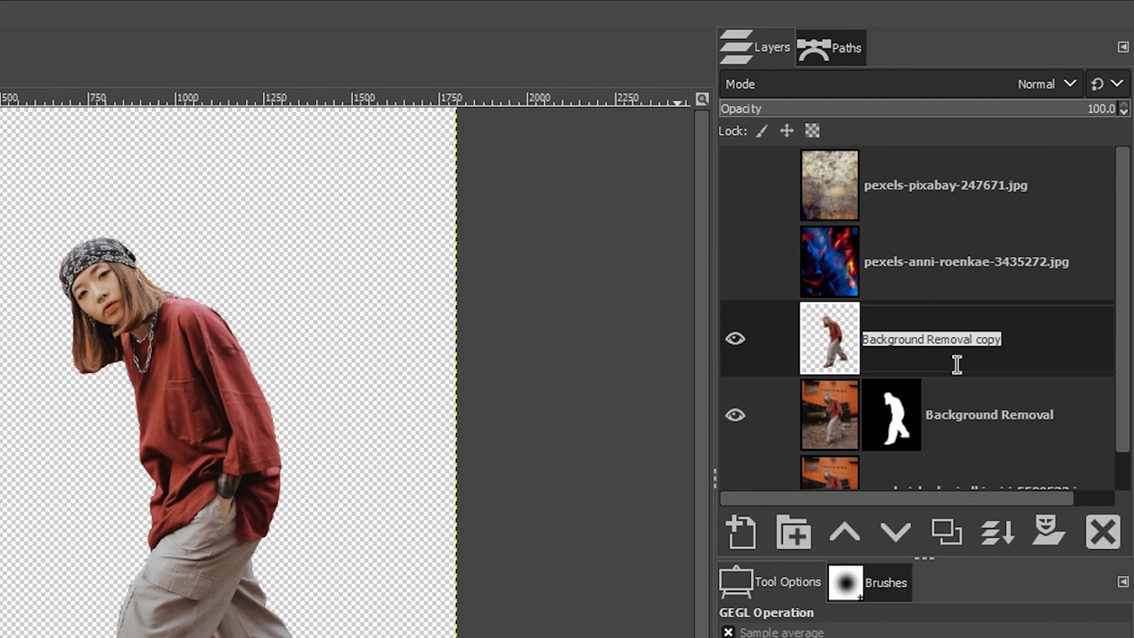
type("B&W Convers")
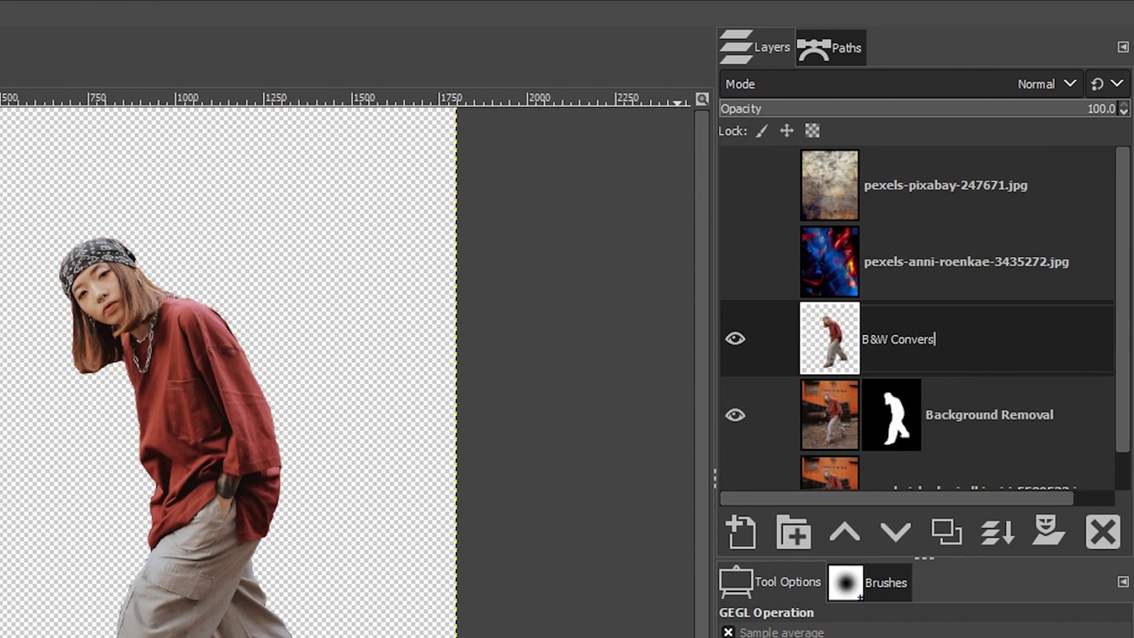
type("ion")
left_click(106, 15)
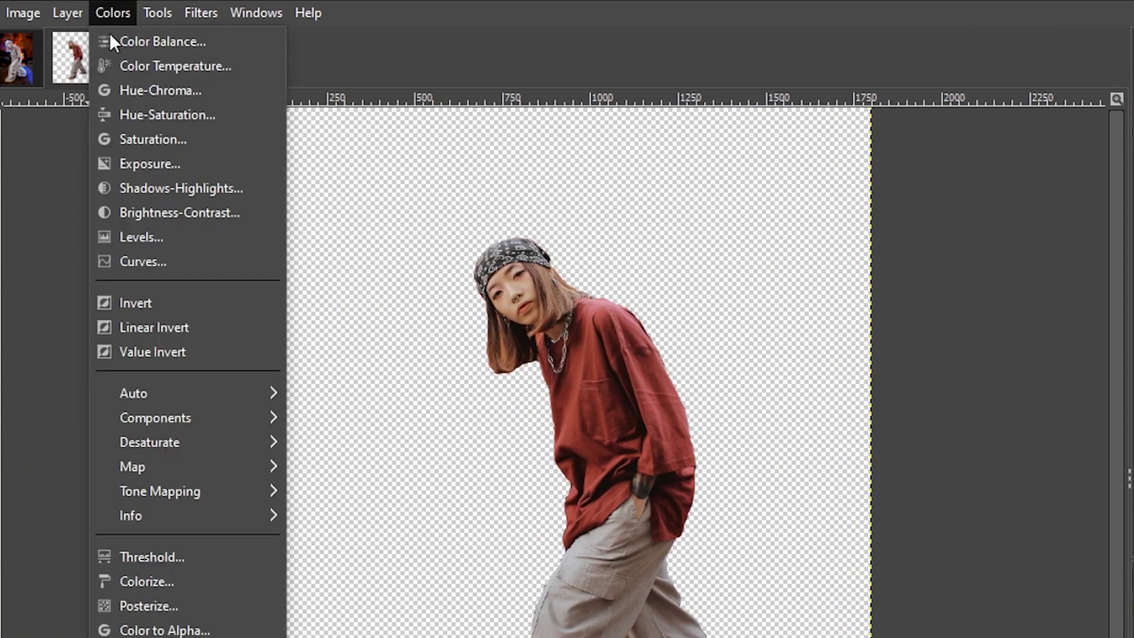
mouse_move(150, 441)
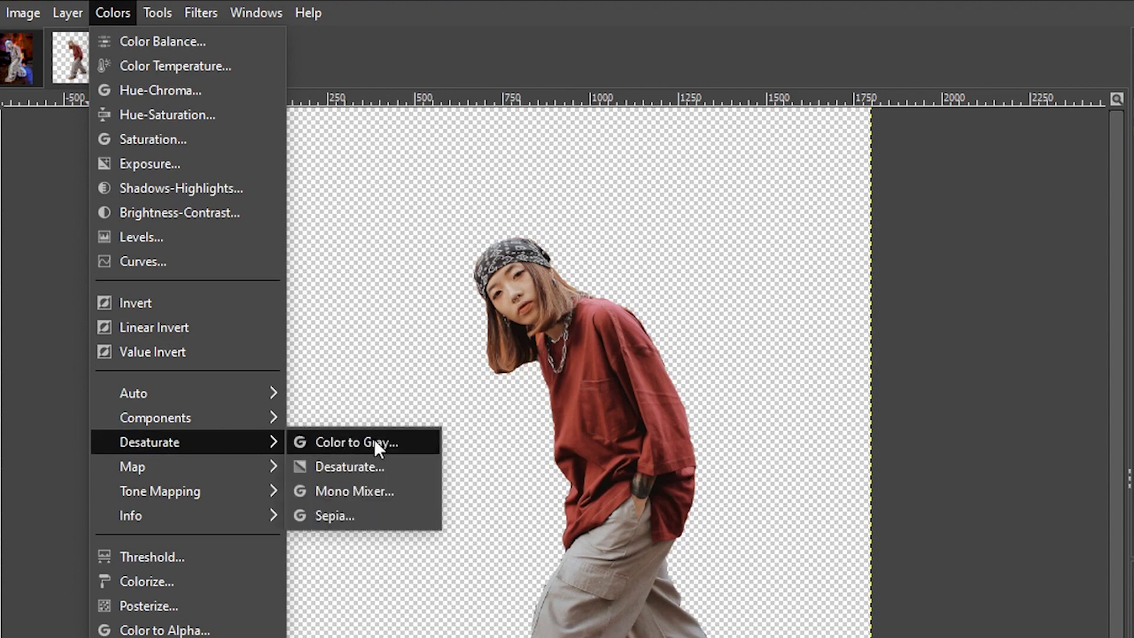
Convert the layer with Color to Gray, Enhance Shadows on and iterations 15
left_click(374, 439)
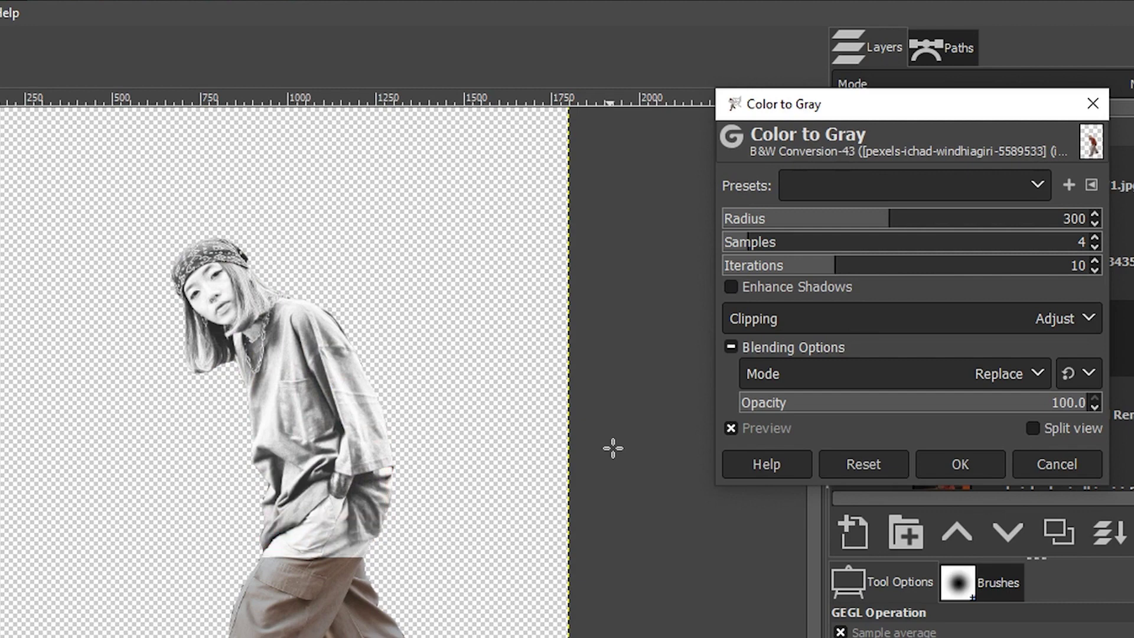
left_click(732, 286)
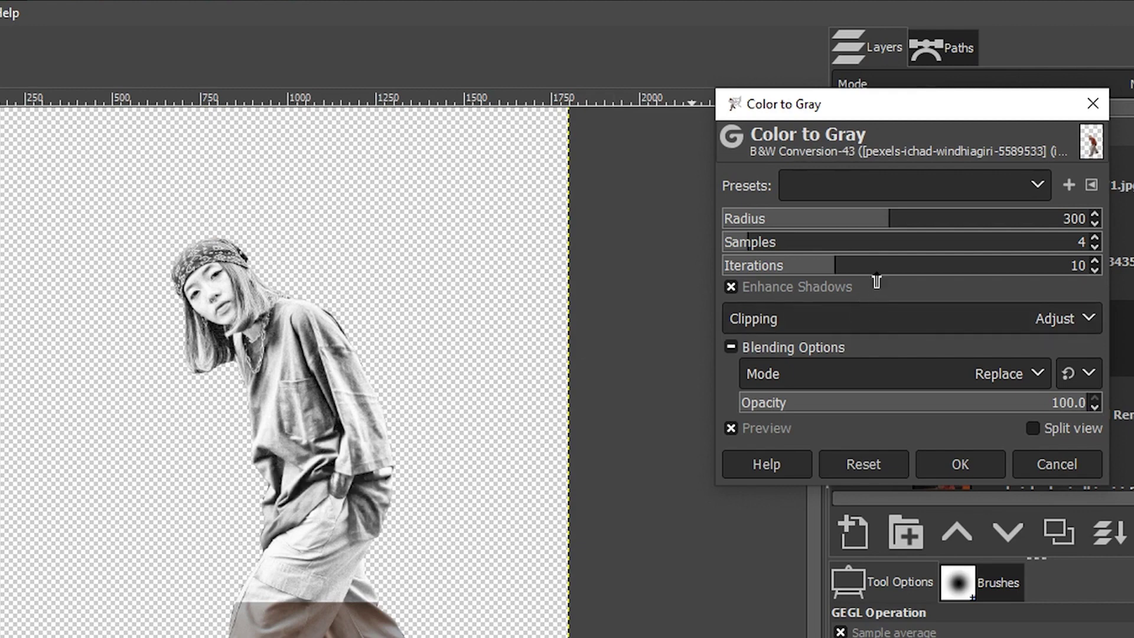
left_click(897, 273)
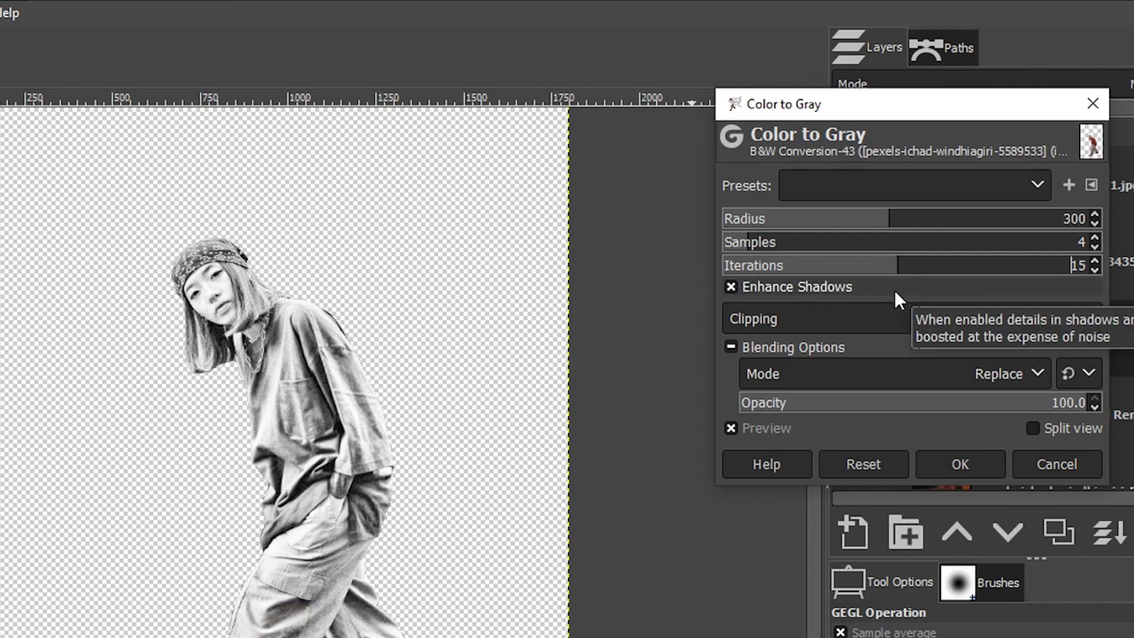
left_click(958, 463)
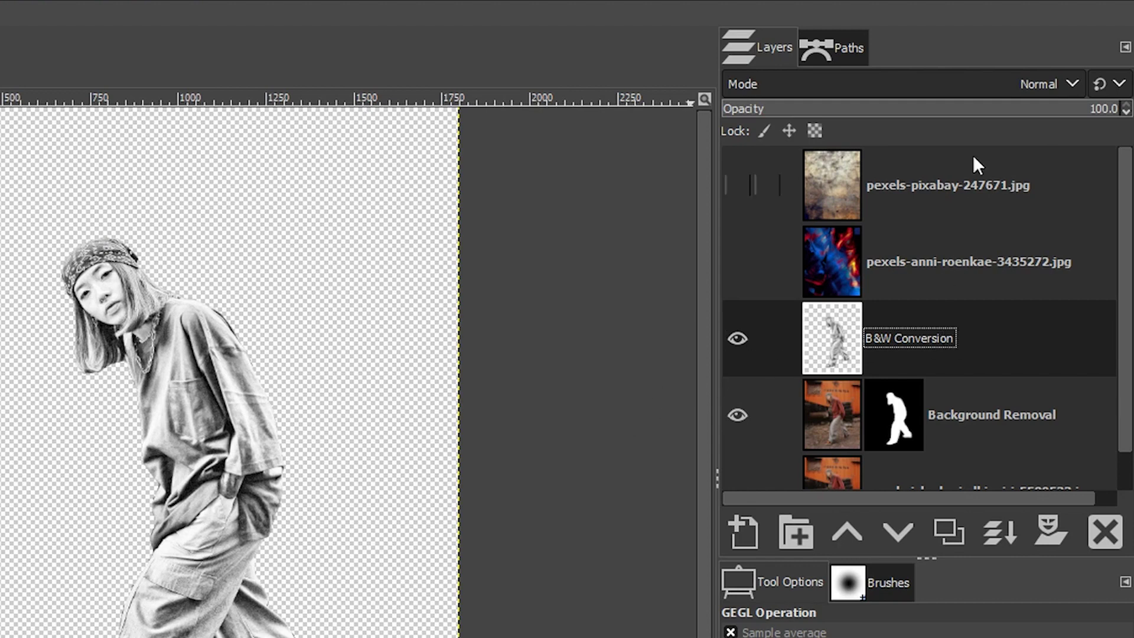
Lower the B&W layer to about 51% opacity and make all photo and texture layers visible
left_click(936, 110)
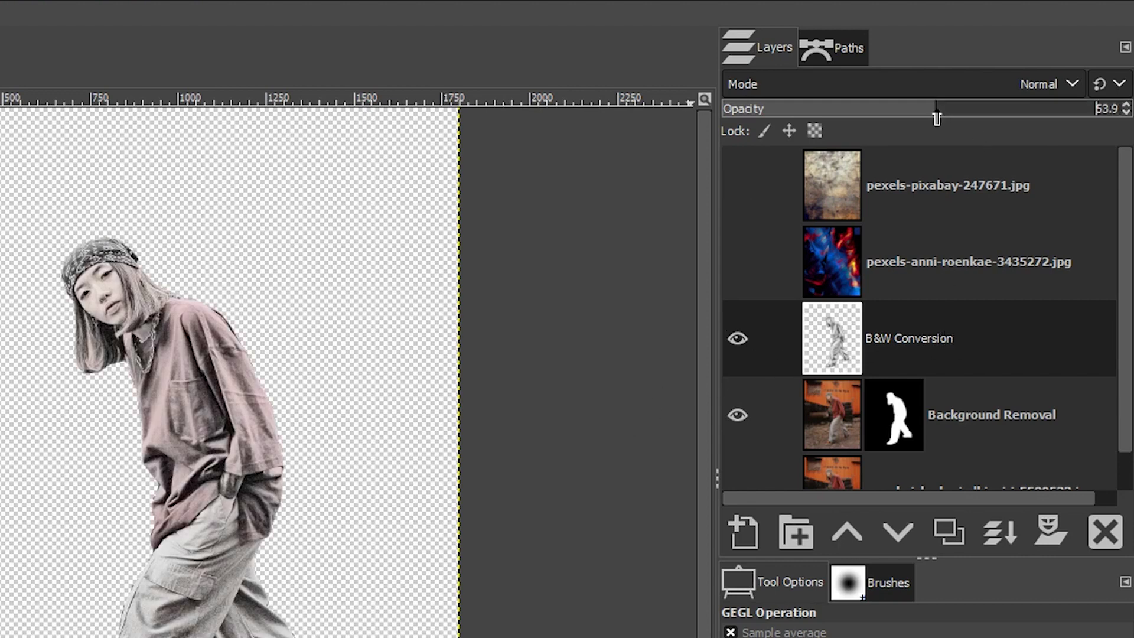
left_click_drag(936, 110, 923, 115)
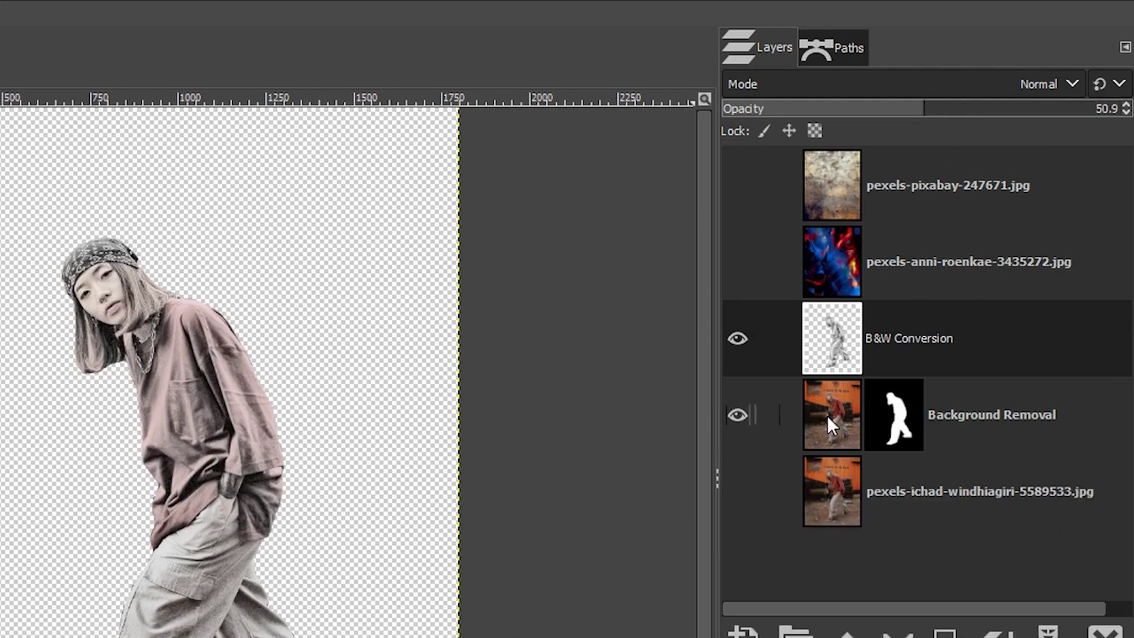
left_click(738, 491)
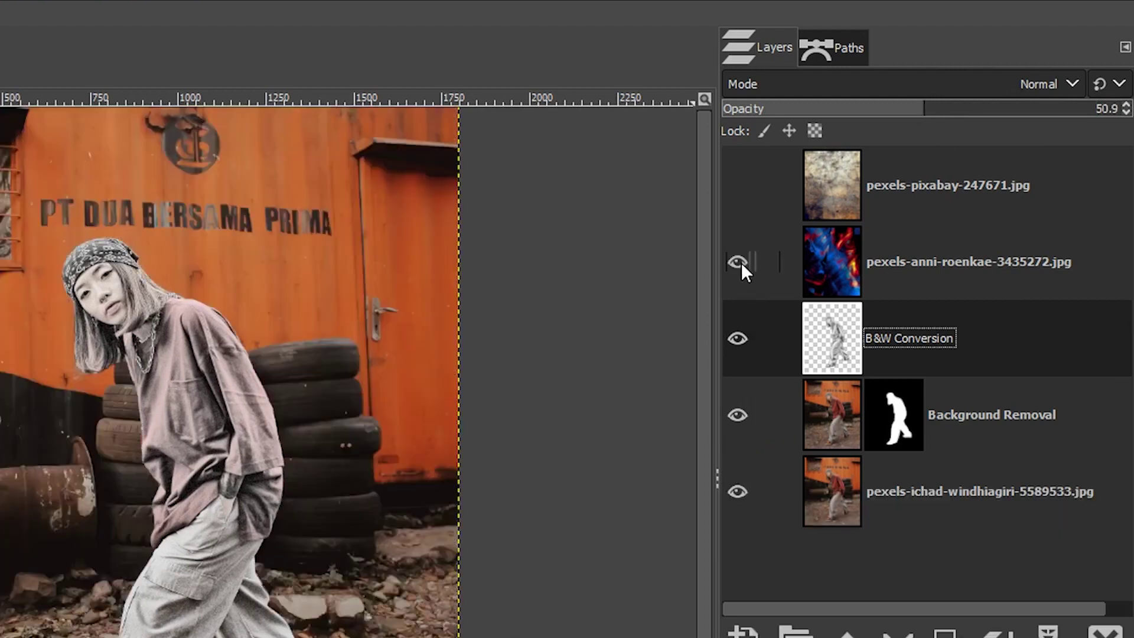
left_click(741, 262)
left_click(741, 193)
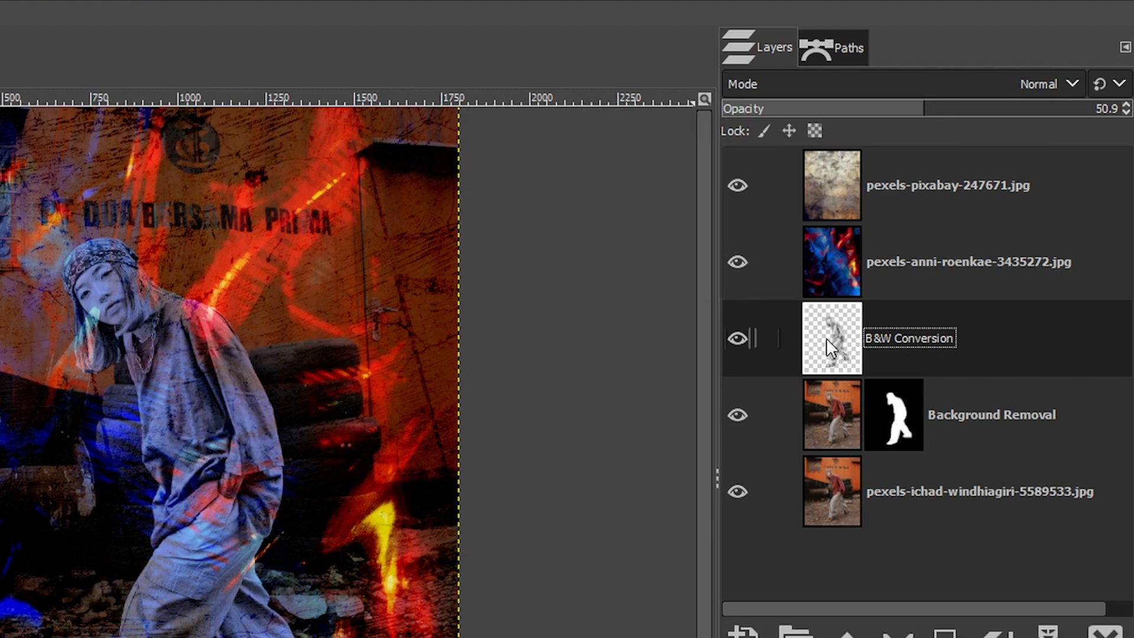
Move B&W Conversion and Background Removal above the flame texture, under the cracked texture
left_click_drag(826, 338, 827, 259)
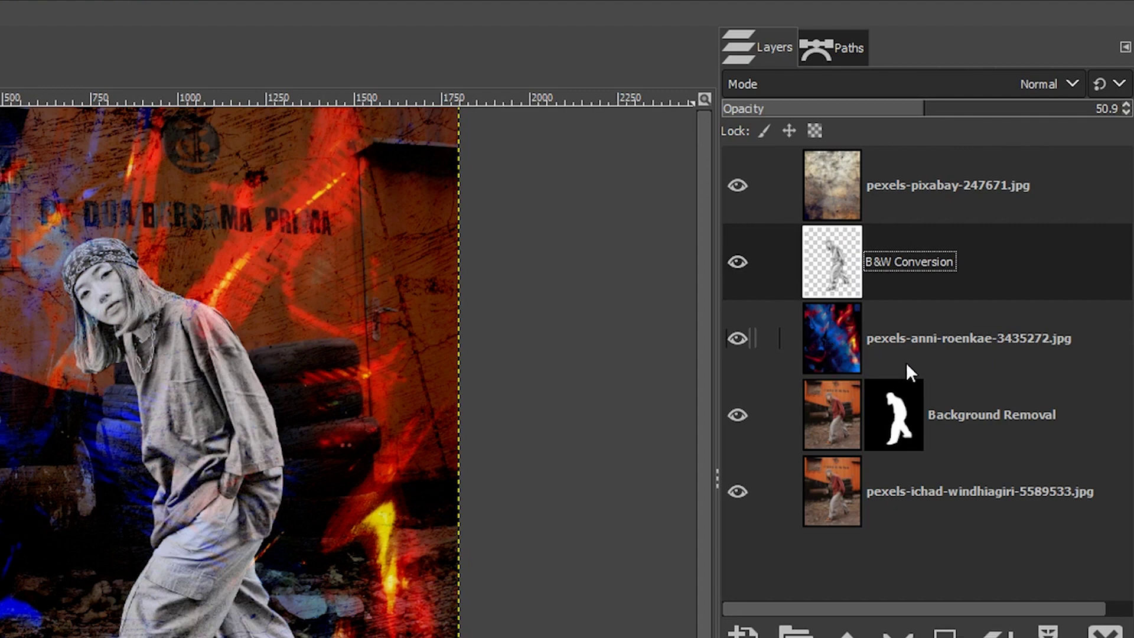
left_click_drag(822, 411, 830, 309)
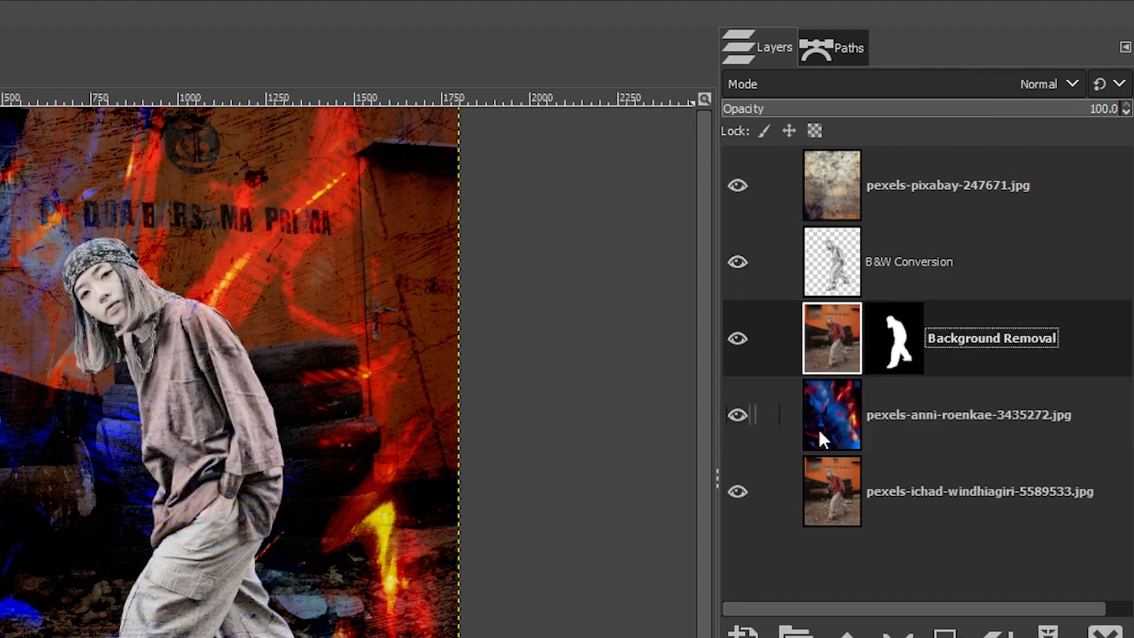
left_click(818, 428)
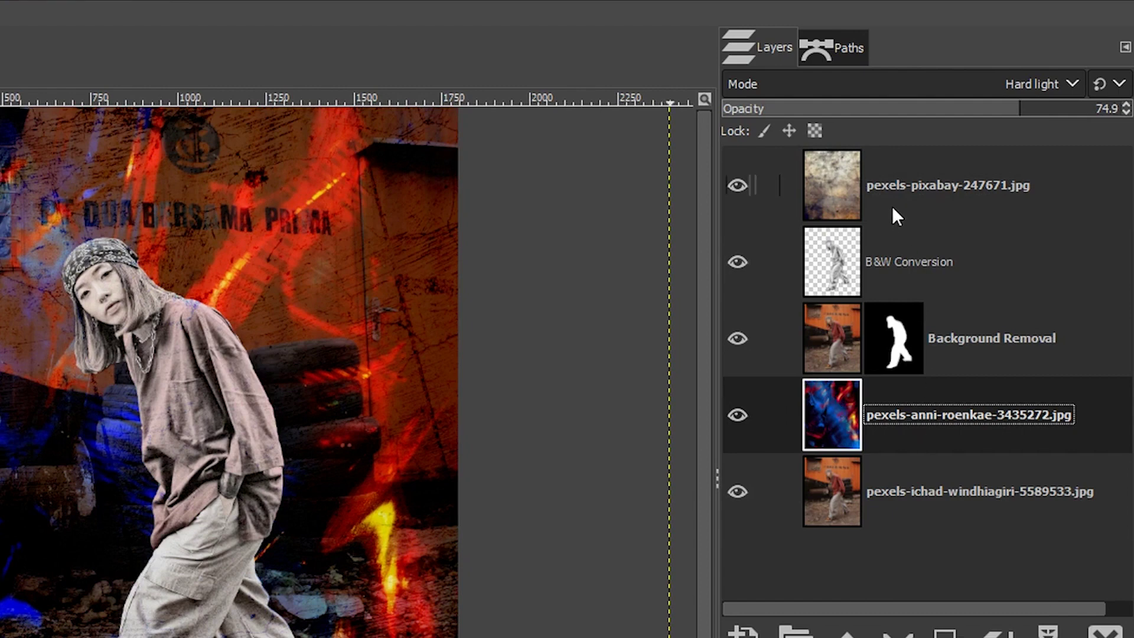
left_click(821, 179)
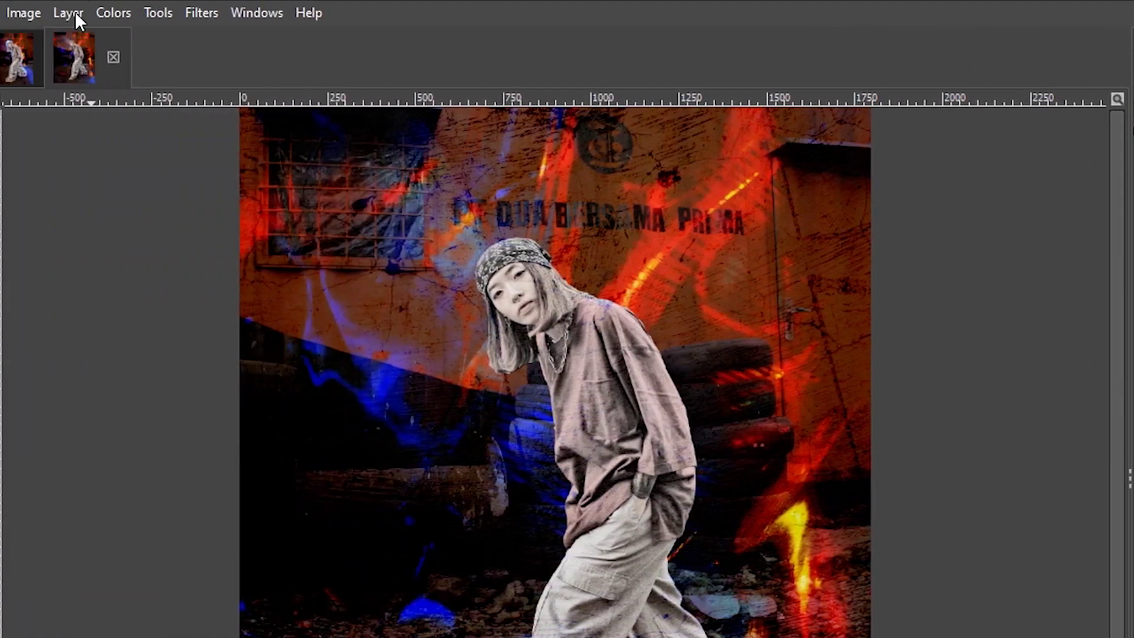
Rotate the cracked texture layer 90° clockwise via Layer > Transform
left_click(72, 13)
mouse_move(106, 279)
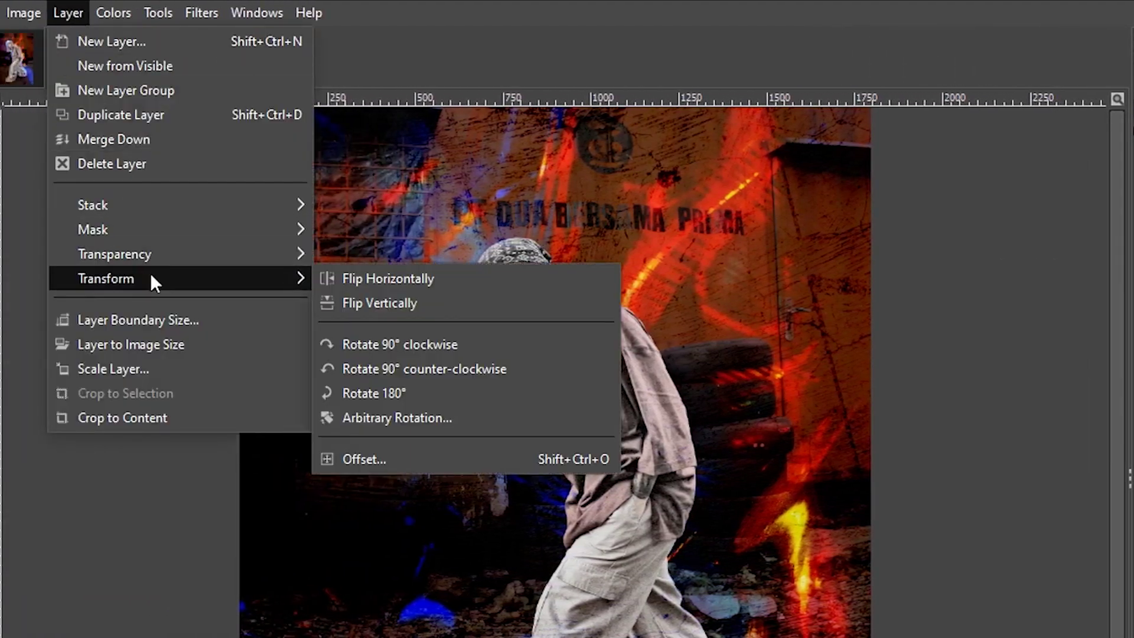
left_click(425, 344)
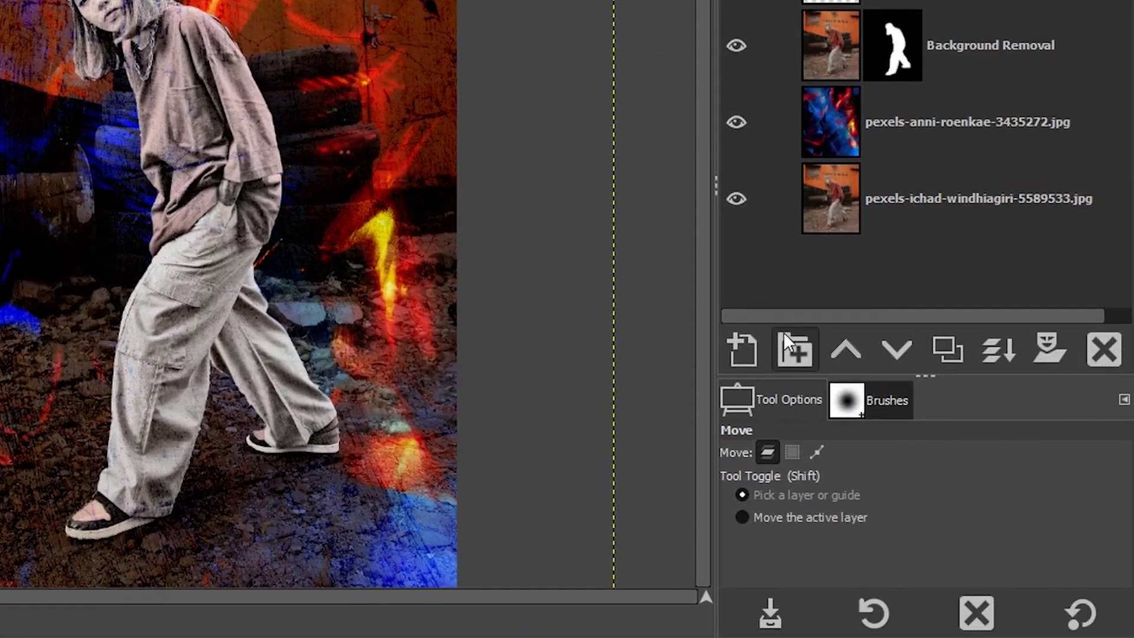
Create a new transparent layer named Outline at the top of the stack
left_click(753, 339)
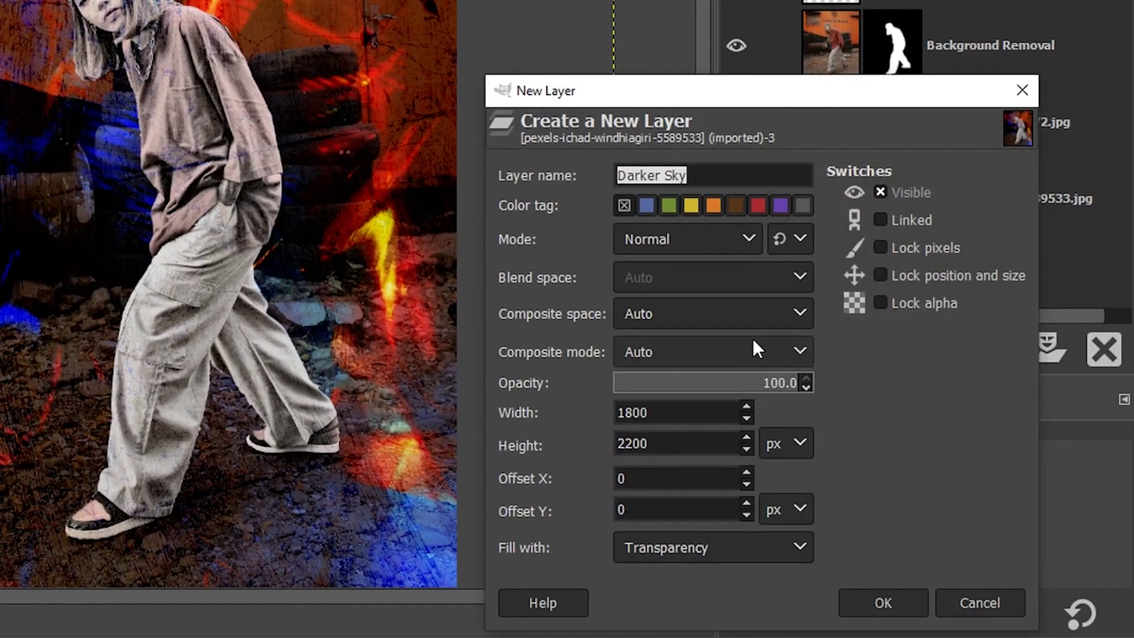
type("Outline")
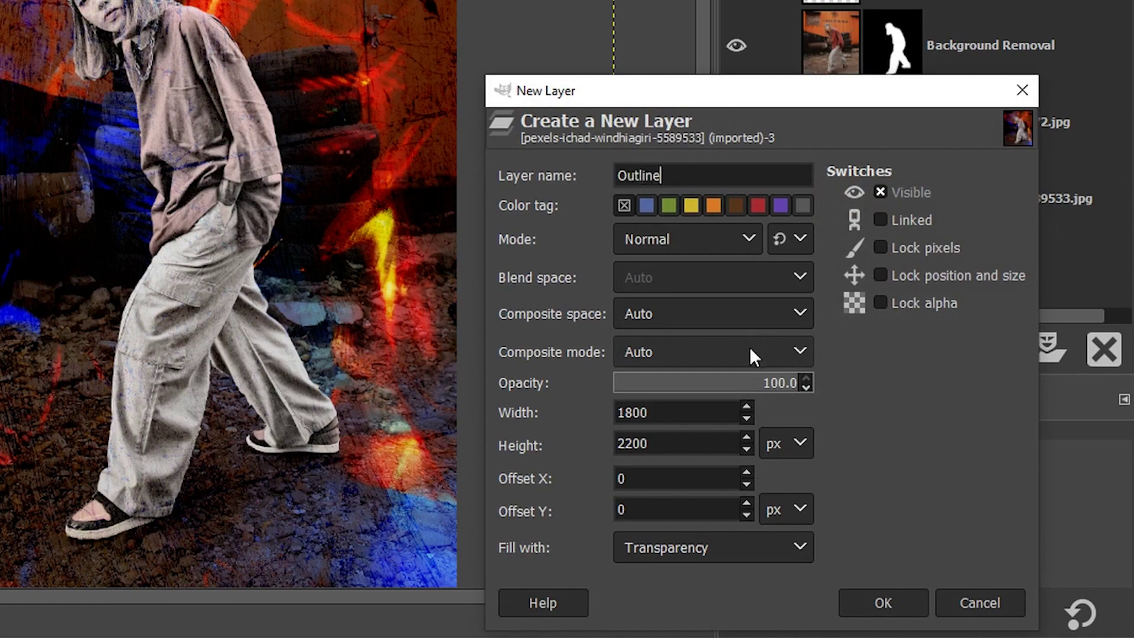
left_click(716, 550)
left_click(903, 601)
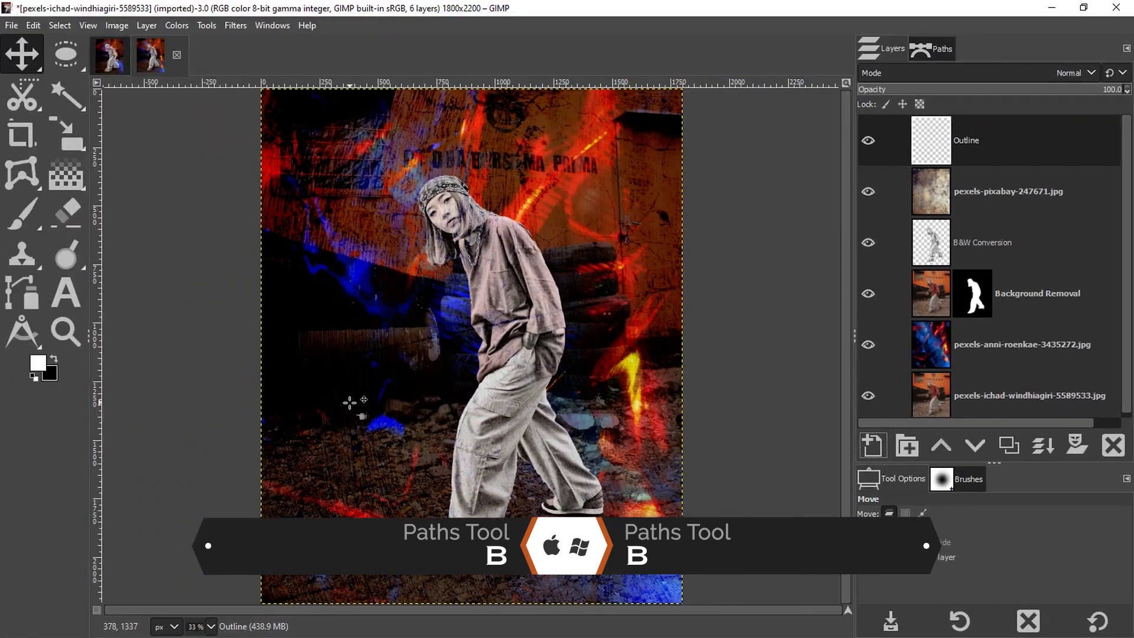
key("b")
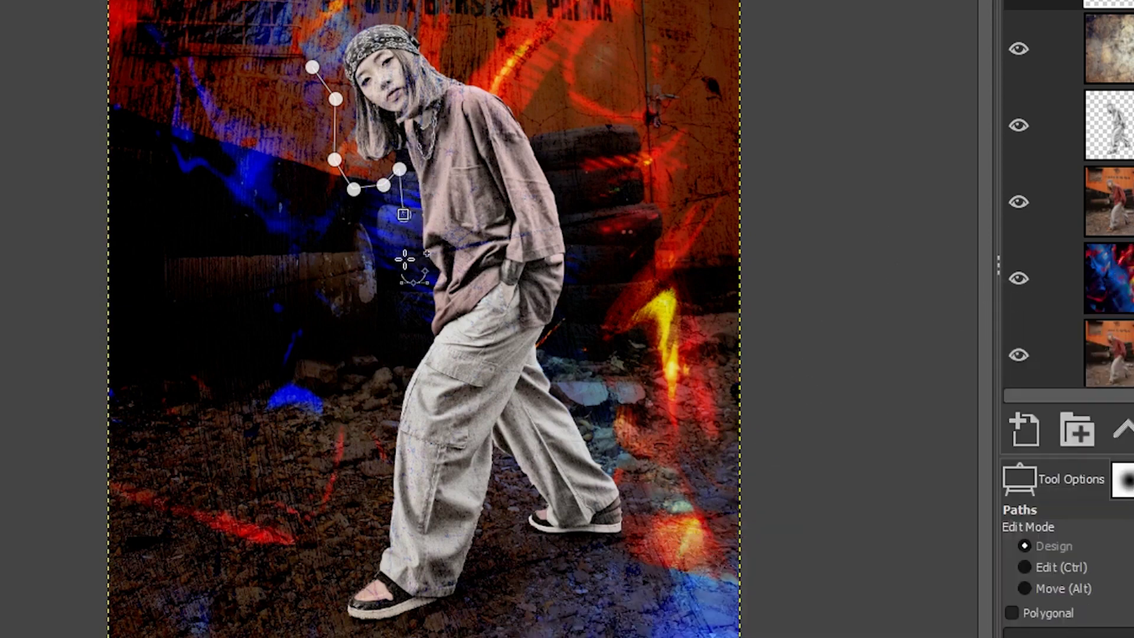
Trace the path down the woman's front, around the front foot and into the gap between the legs
left_click(404, 259)
left_click(425, 281)
left_click(418, 334)
left_click(382, 373)
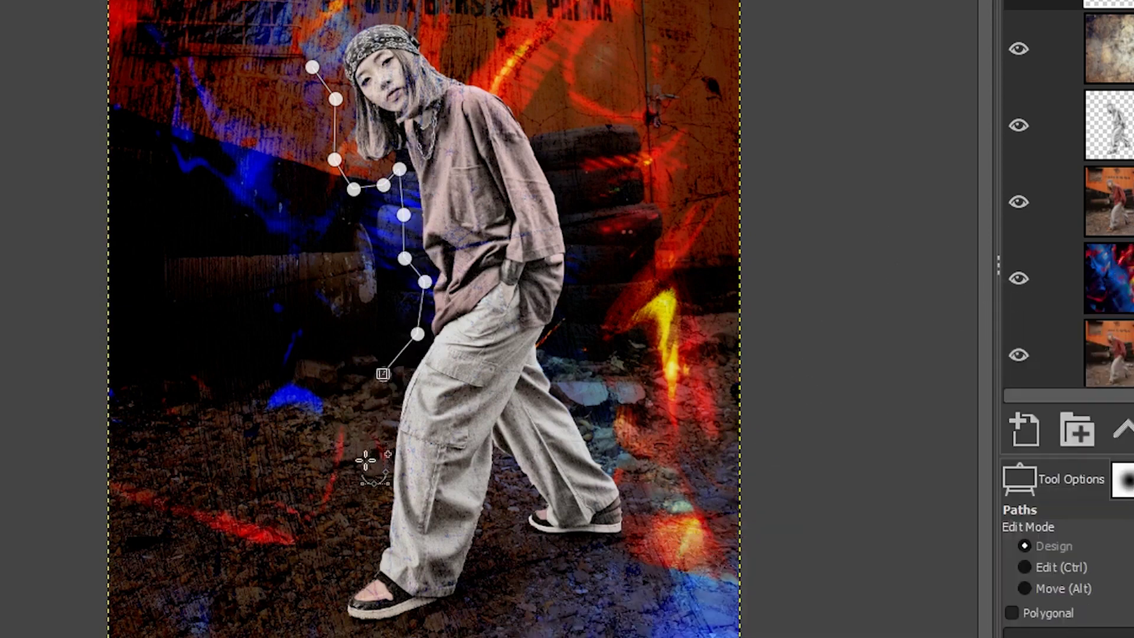
left_click(359, 524)
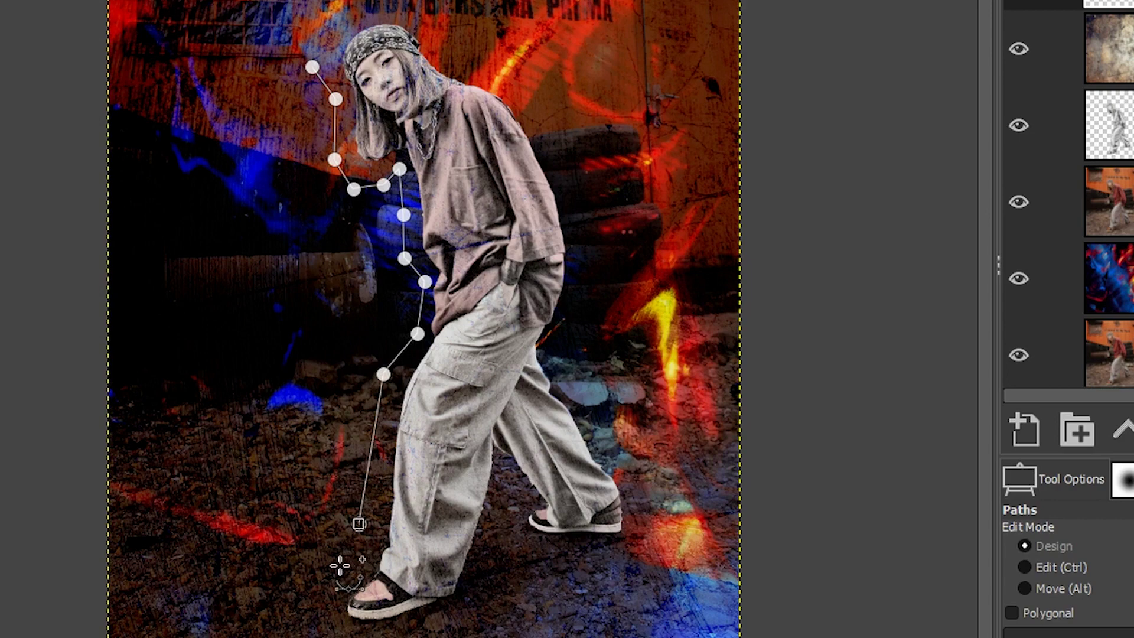
left_click(341, 565)
left_click(317, 589)
left_click(335, 627)
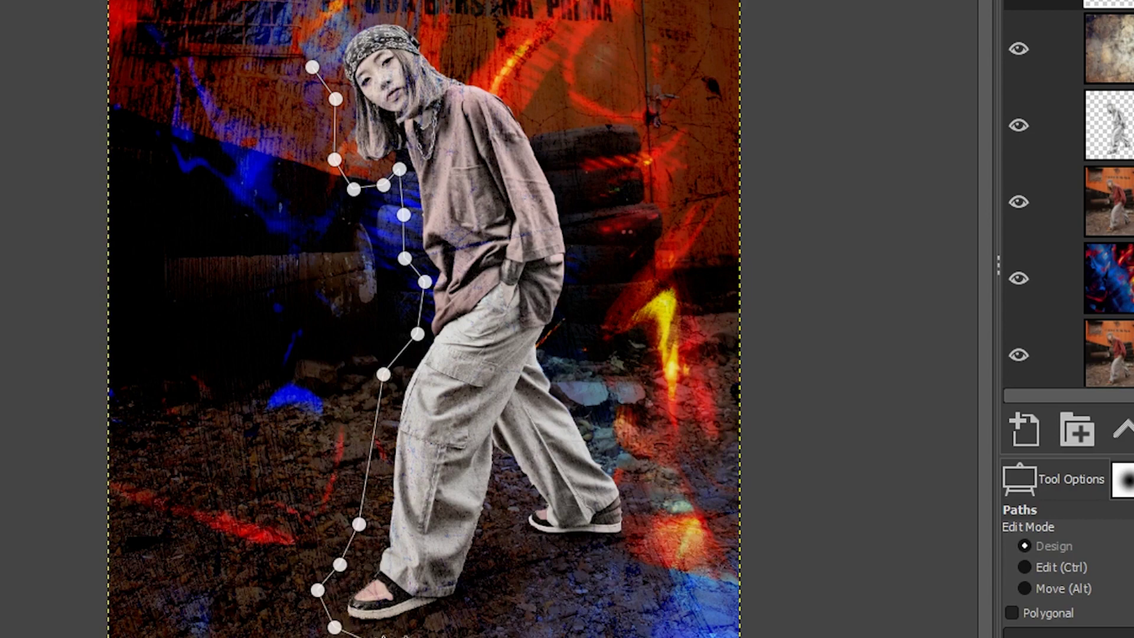
left_click(424, 632)
left_click(476, 617)
left_click(486, 578)
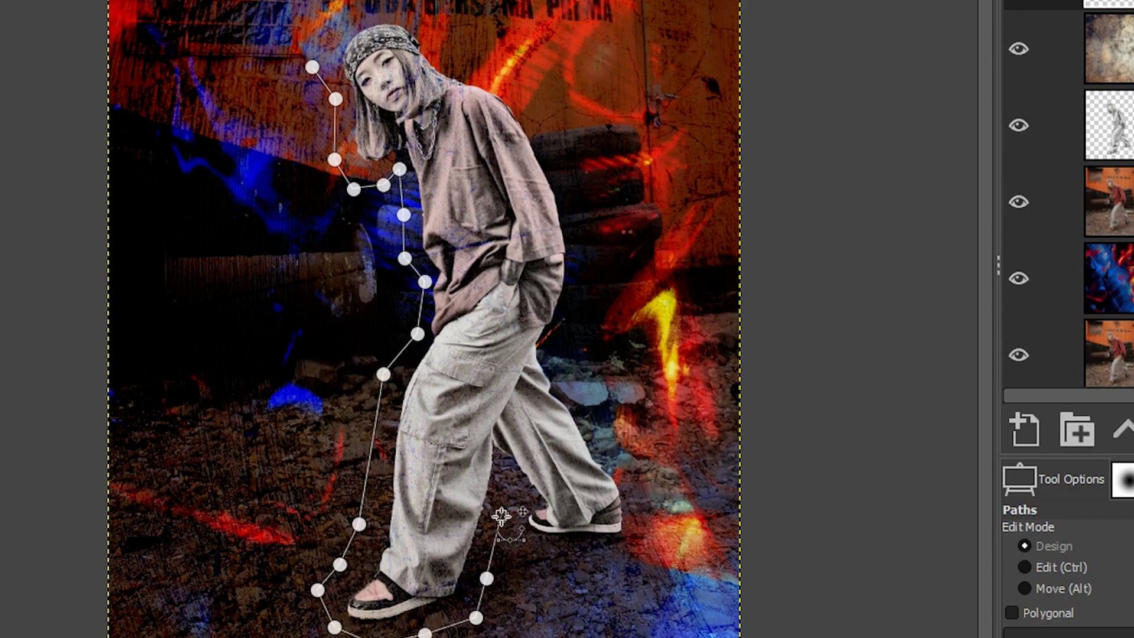
left_click(502, 515)
left_click(502, 472)
left_click(524, 493)
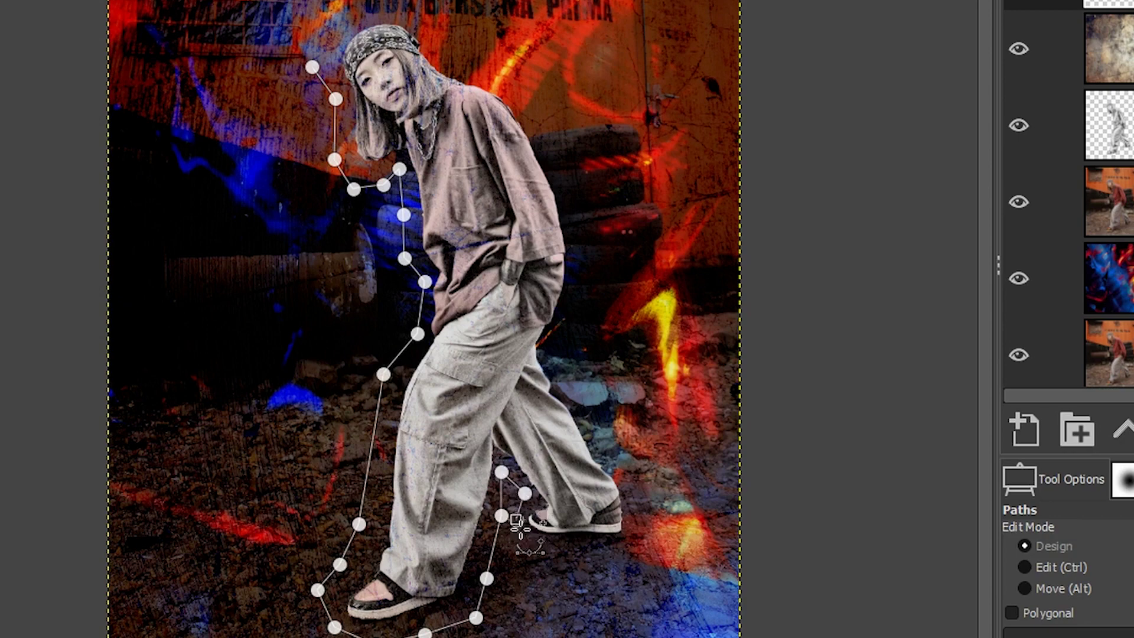
Continue the path along the back foot, up her back, over the head, and close it
left_click(517, 520)
left_click(527, 542)
left_click(564, 551)
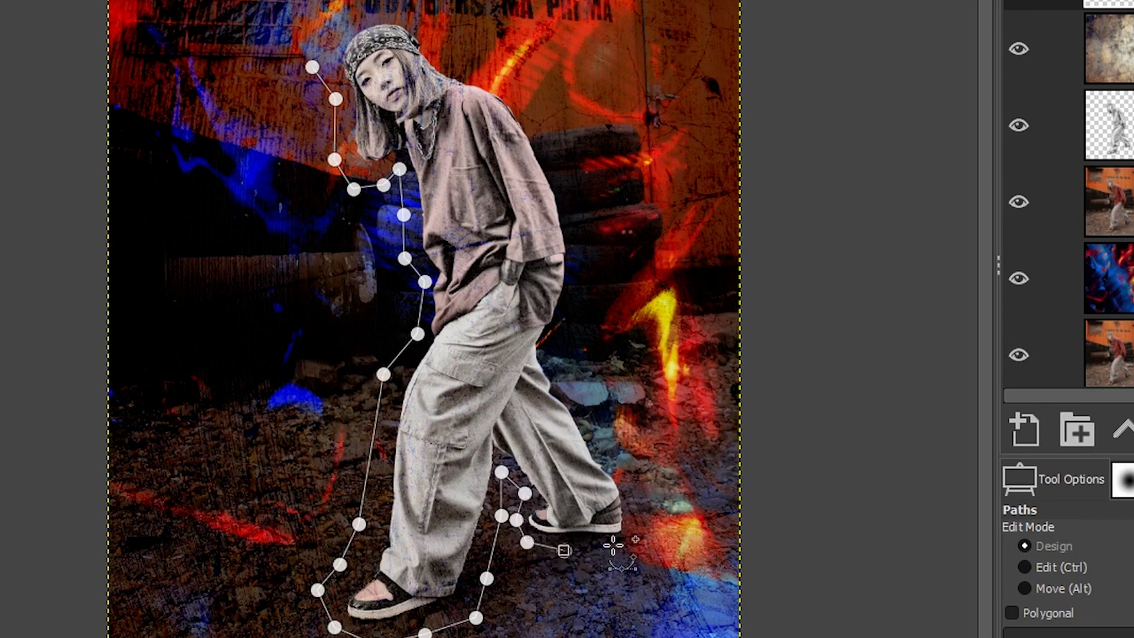
left_click(613, 544)
left_click(647, 530)
left_click(637, 472)
left_click(564, 358)
left_click(591, 266)
left_click(546, 91)
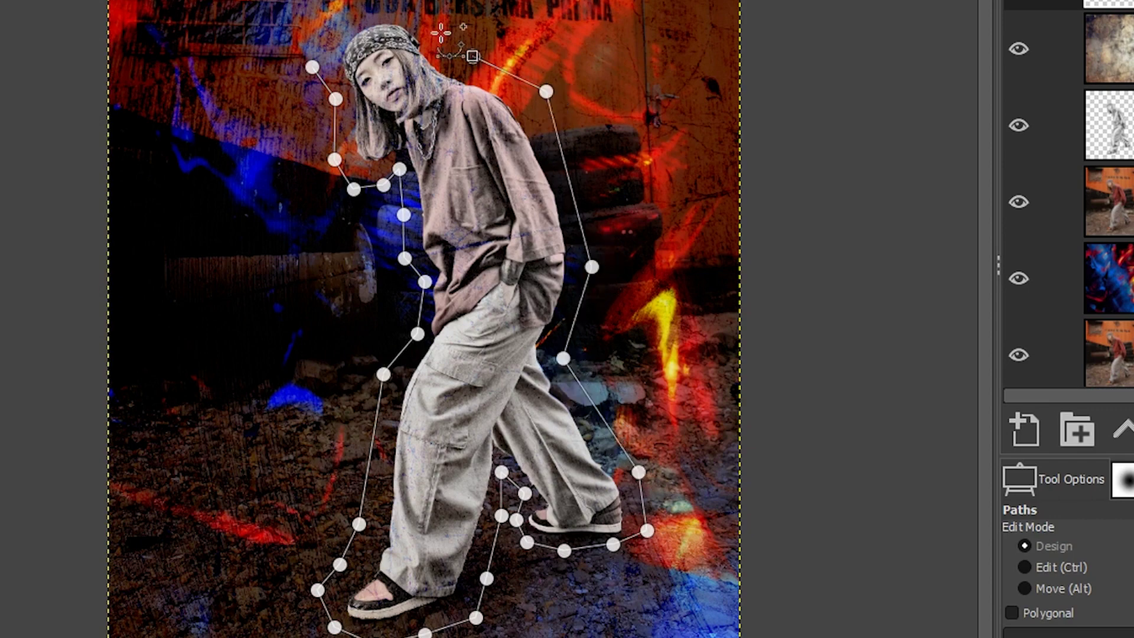
left_click(435, 16)
left_click(327, 1)
left_click(301, 25)
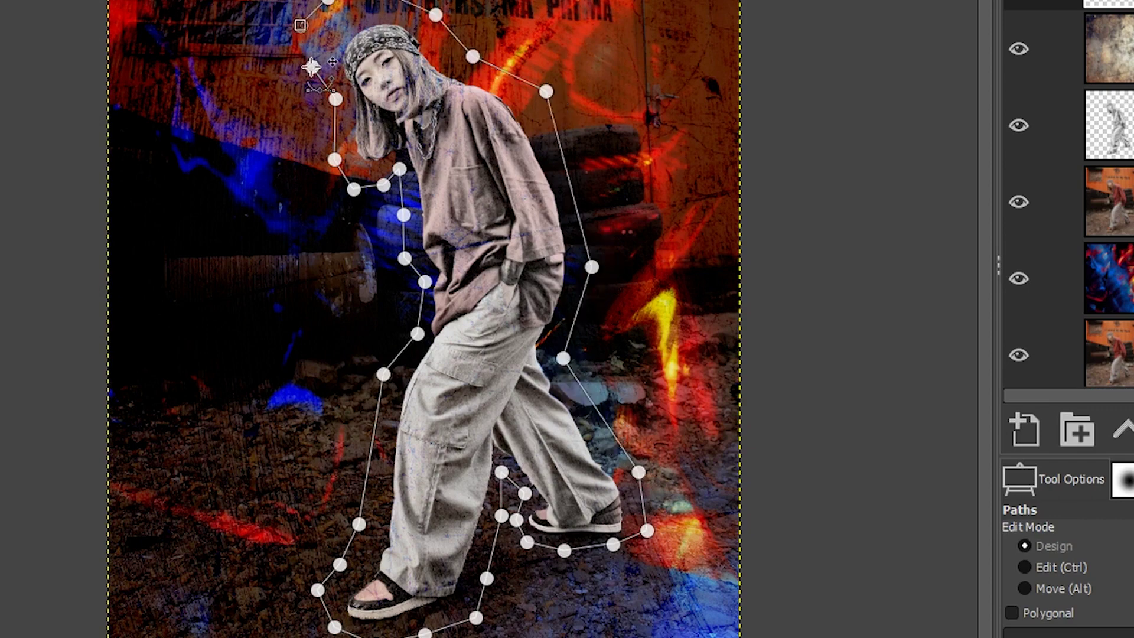
left_click(335, 99, "ctrl")
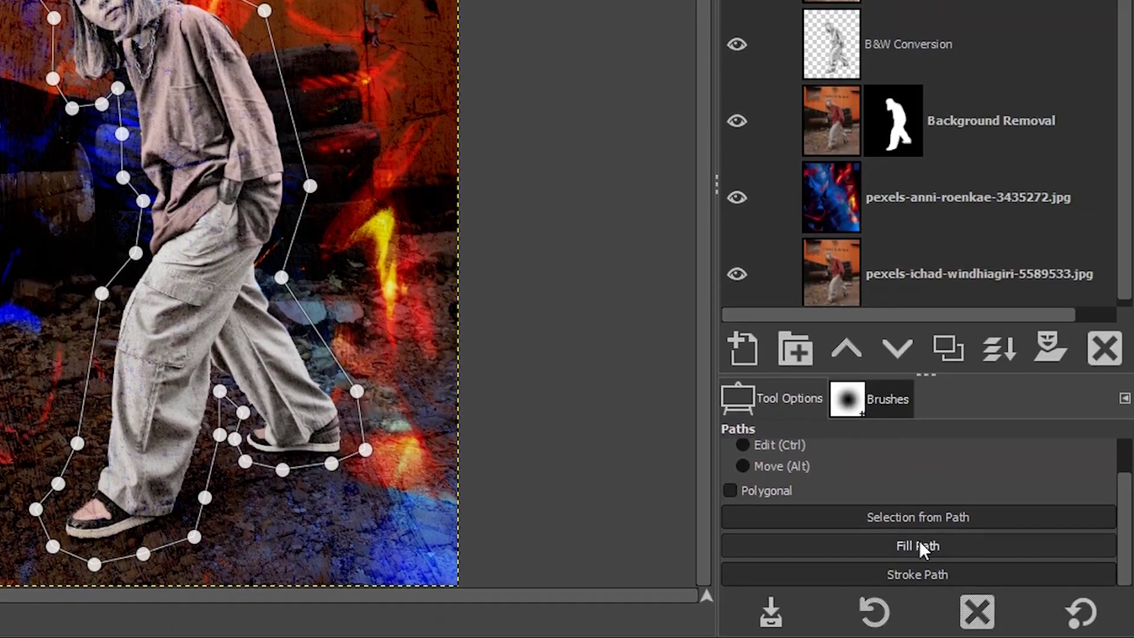
Fill the closed path with solid white on the Outline layer
left_click(920, 541)
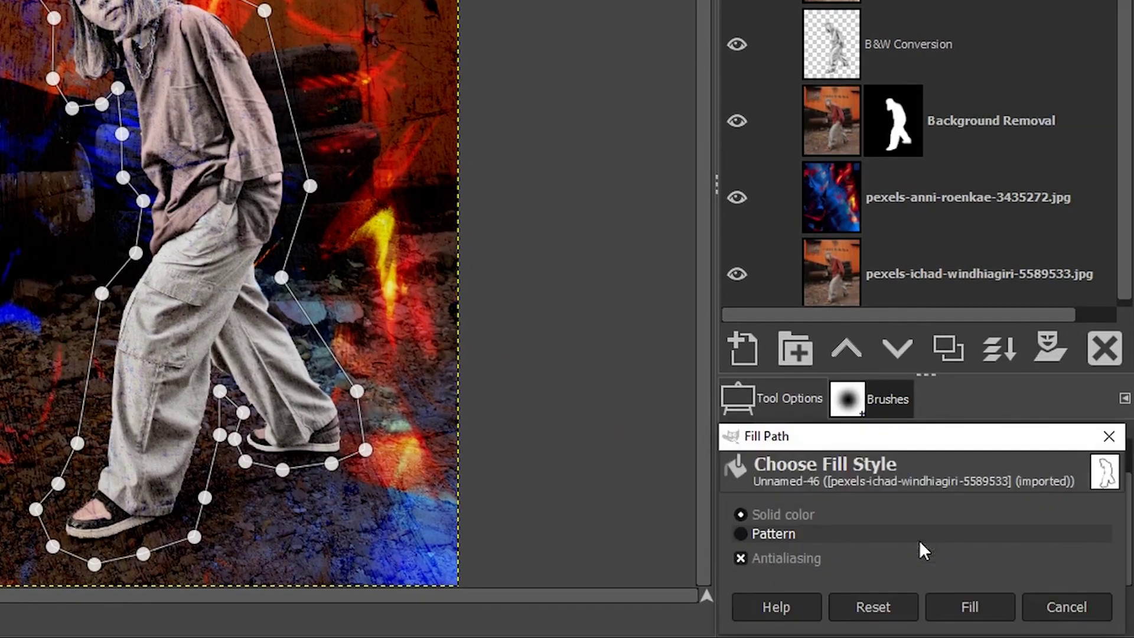
left_click(958, 599)
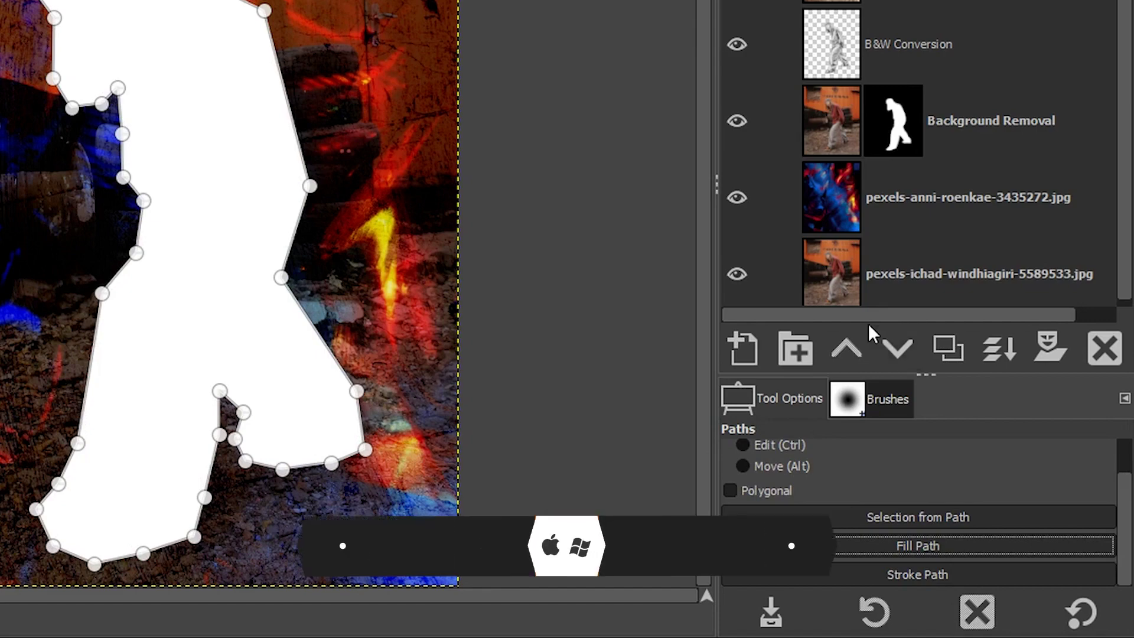
Move the white Outline layer down to just above the bottom photo layer
key("m")
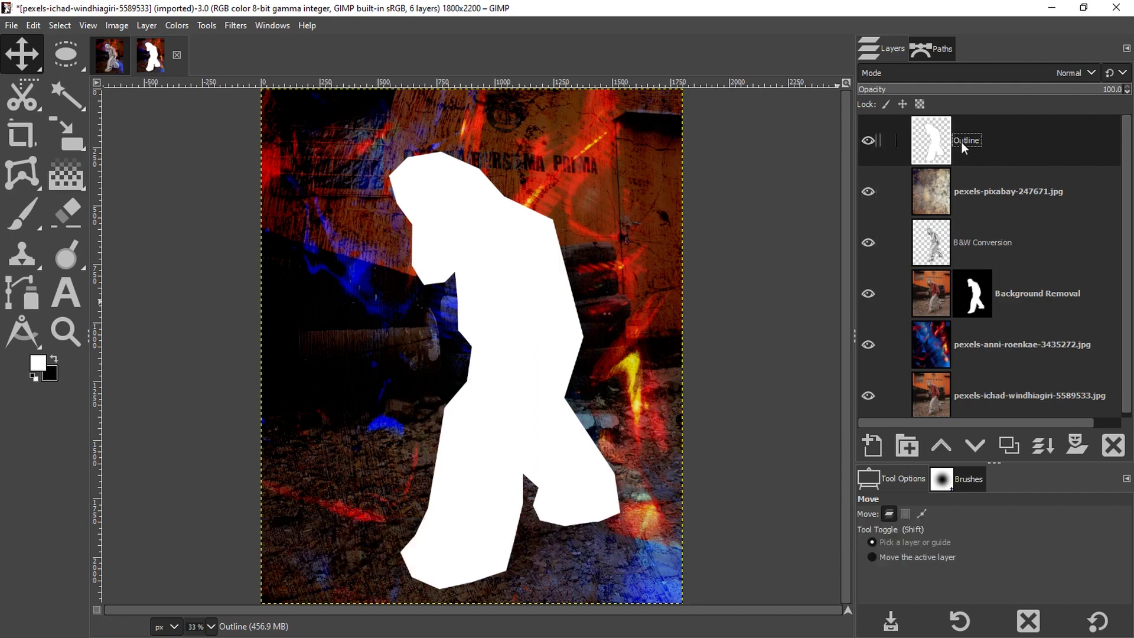
left_click_drag(942, 142, 962, 365)
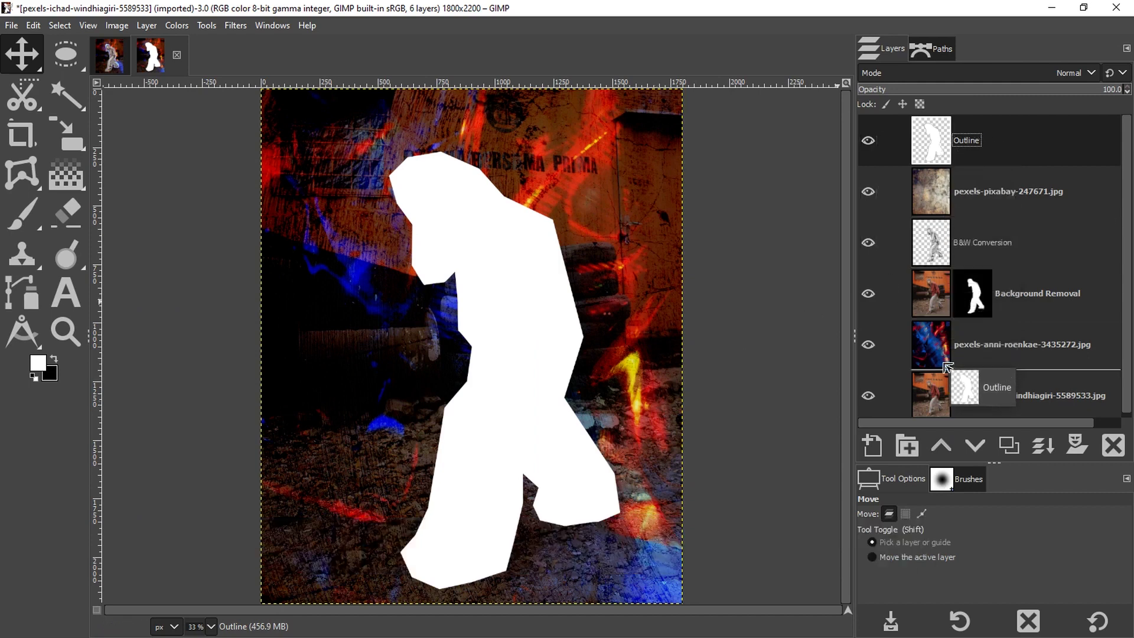